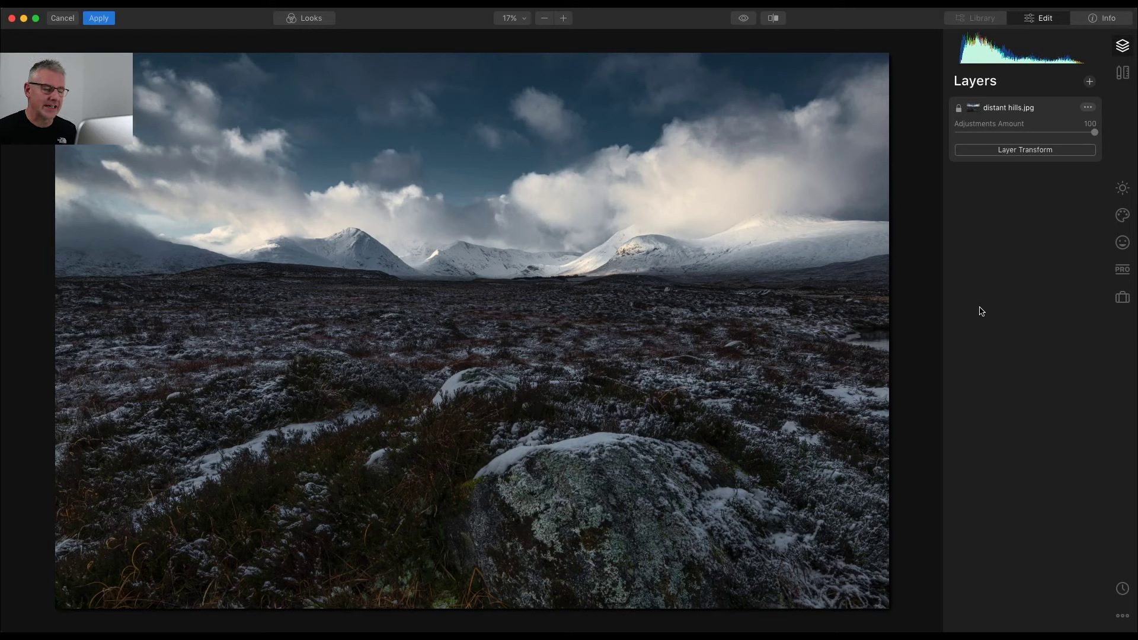
# Add Buachille distant.jpg from the JPGS folder as a new image layer above distant hills.jpg
pyautogui.click(1089, 82)
pyautogui.click(1049, 111)
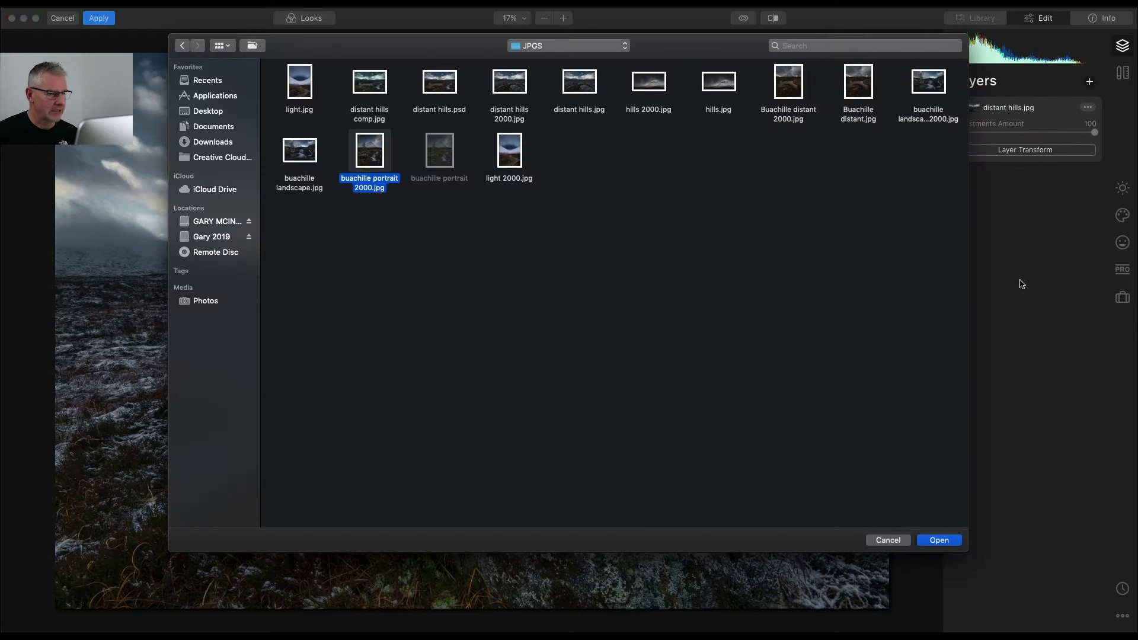
pyautogui.click(622, 250)
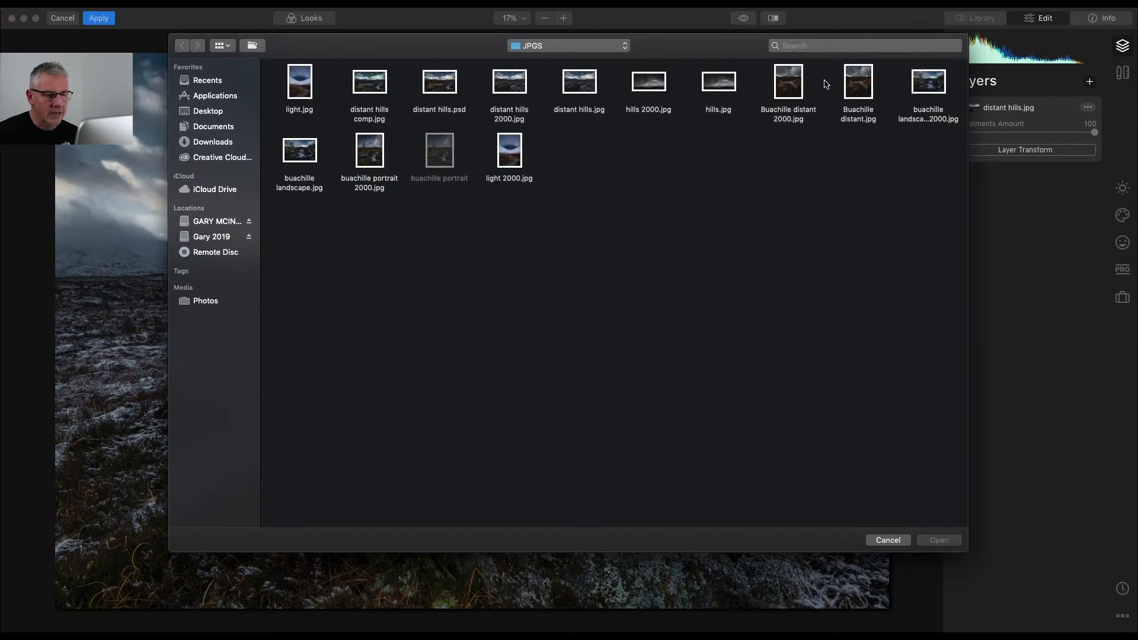
pyautogui.click(866, 93)
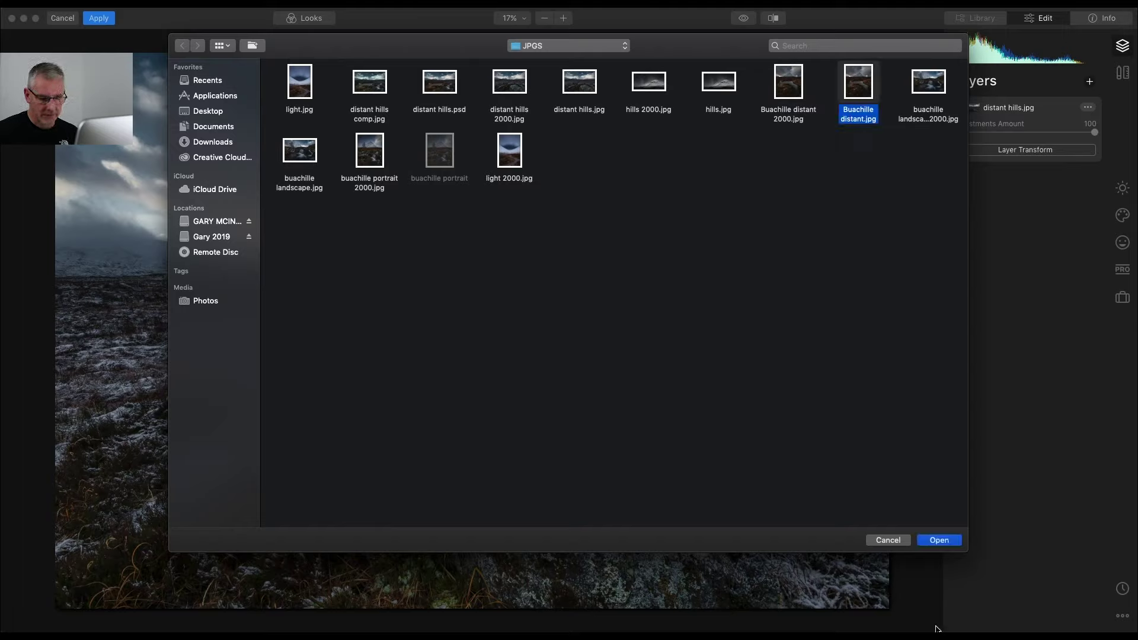
pyautogui.click(939, 540)
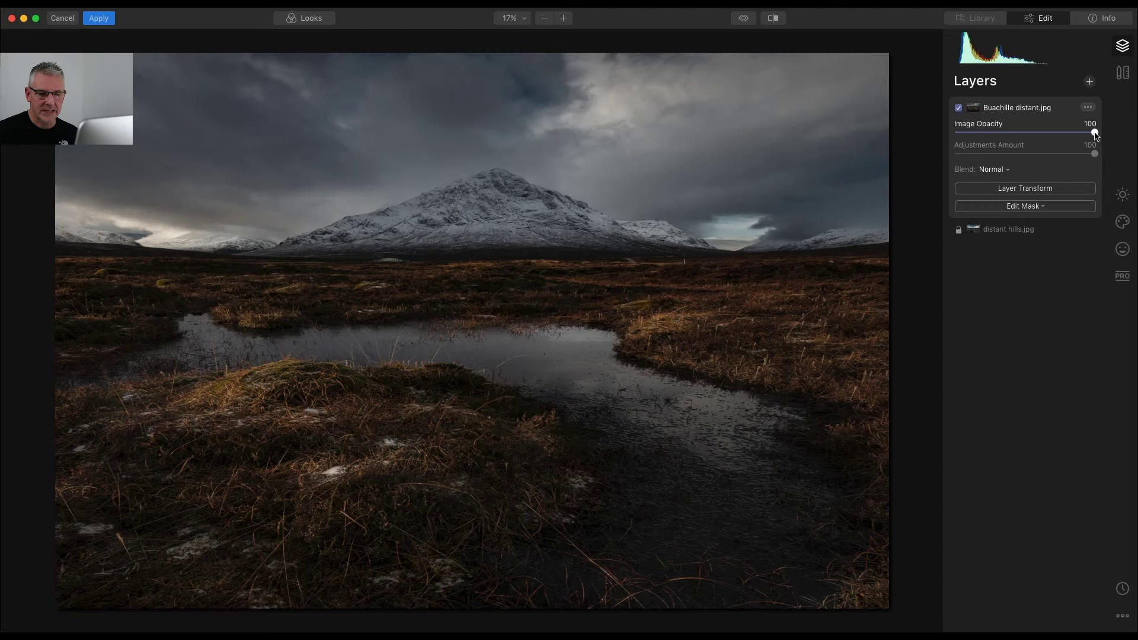
# Set the Buachille distant layer to 67 opacity, shift it down and widen it to 8251 × 5369
pyautogui.moveTo(1086, 135); pyautogui.dragTo(1048, 138)
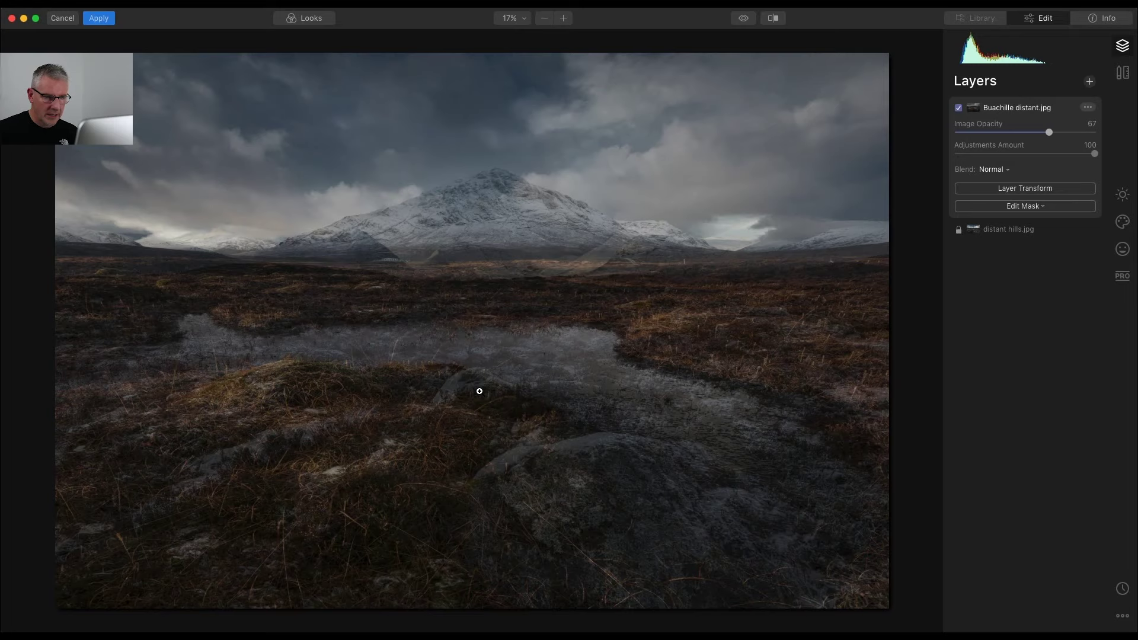
pyautogui.click(1013, 188)
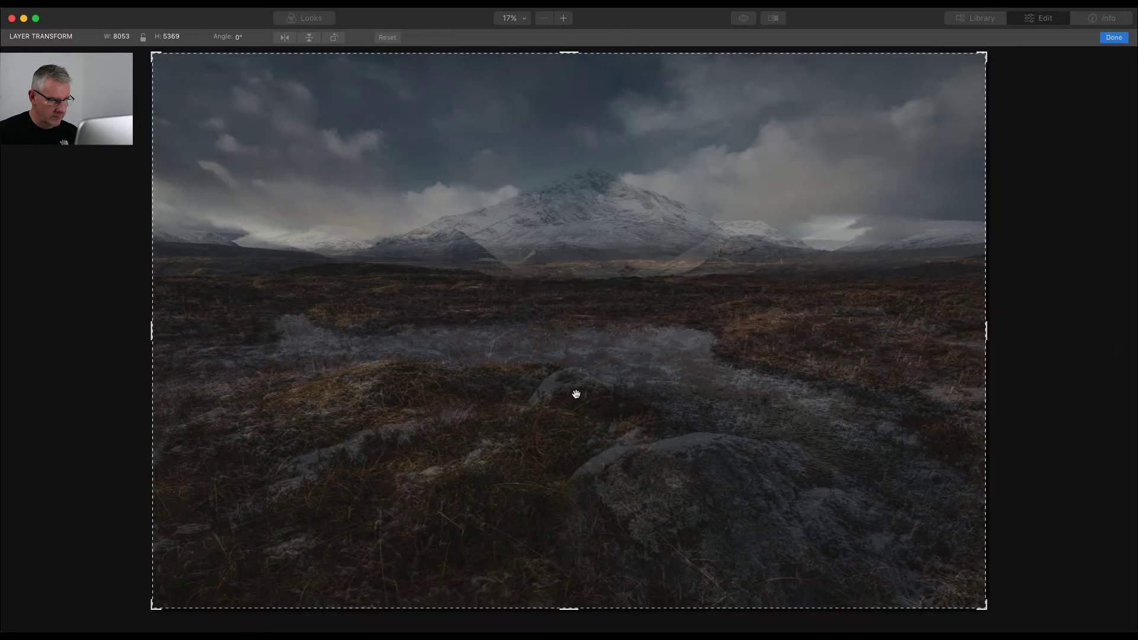
pyautogui.moveTo(577, 393); pyautogui.dragTo(576, 448)
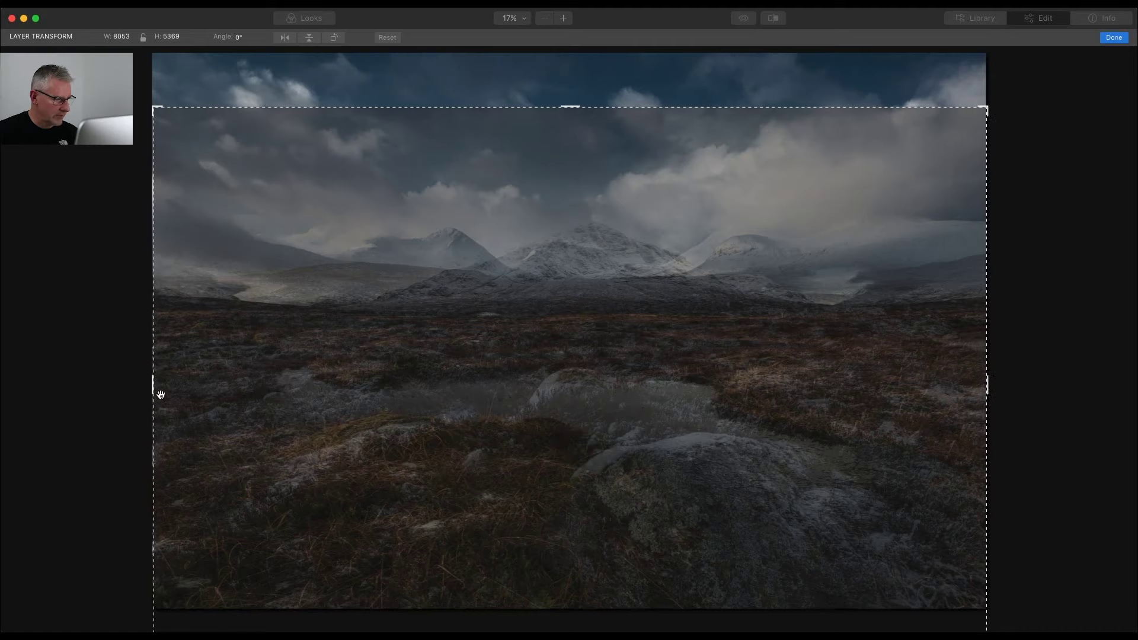
pyautogui.moveTo(152, 389); pyautogui.dragTo(145, 387)
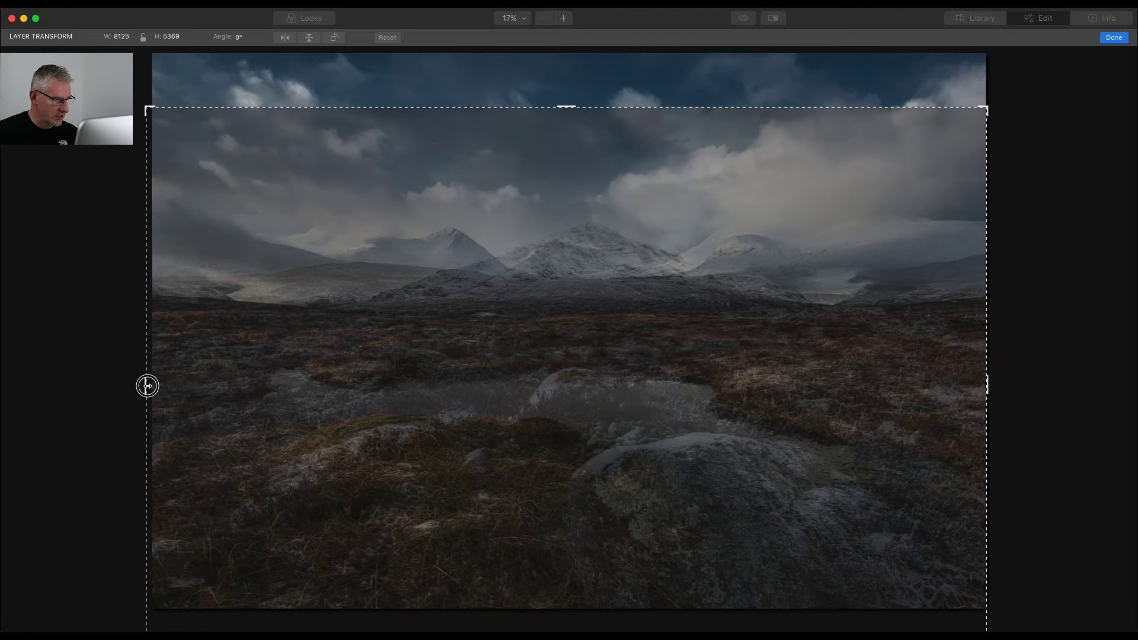
pyautogui.moveTo(988, 386); pyautogui.dragTo(1001, 385)
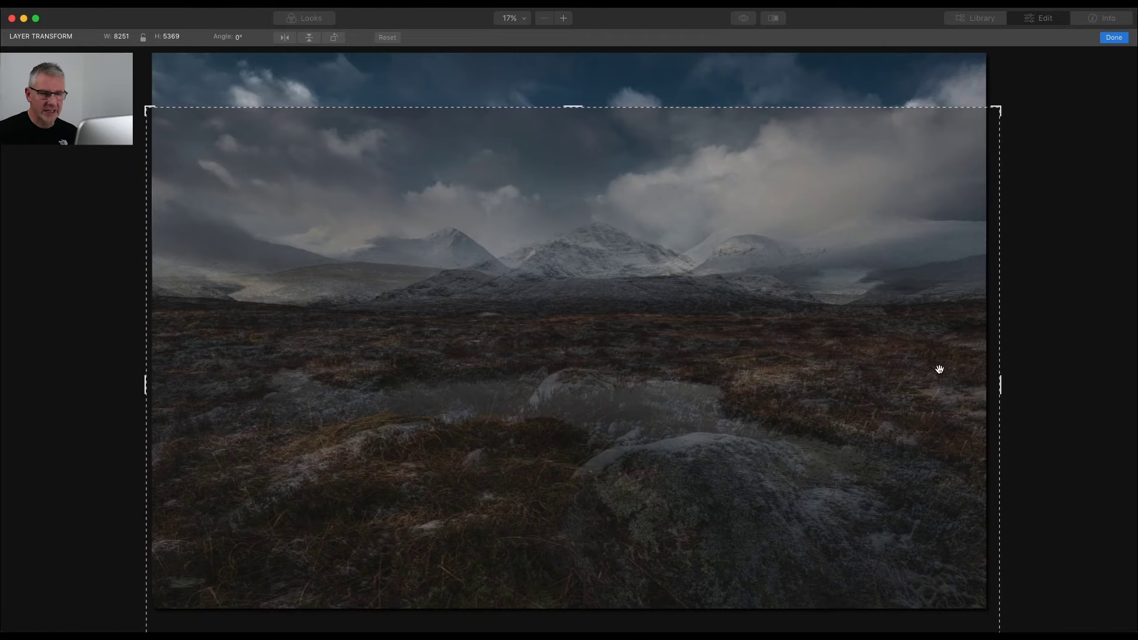
pyautogui.click(1114, 38)
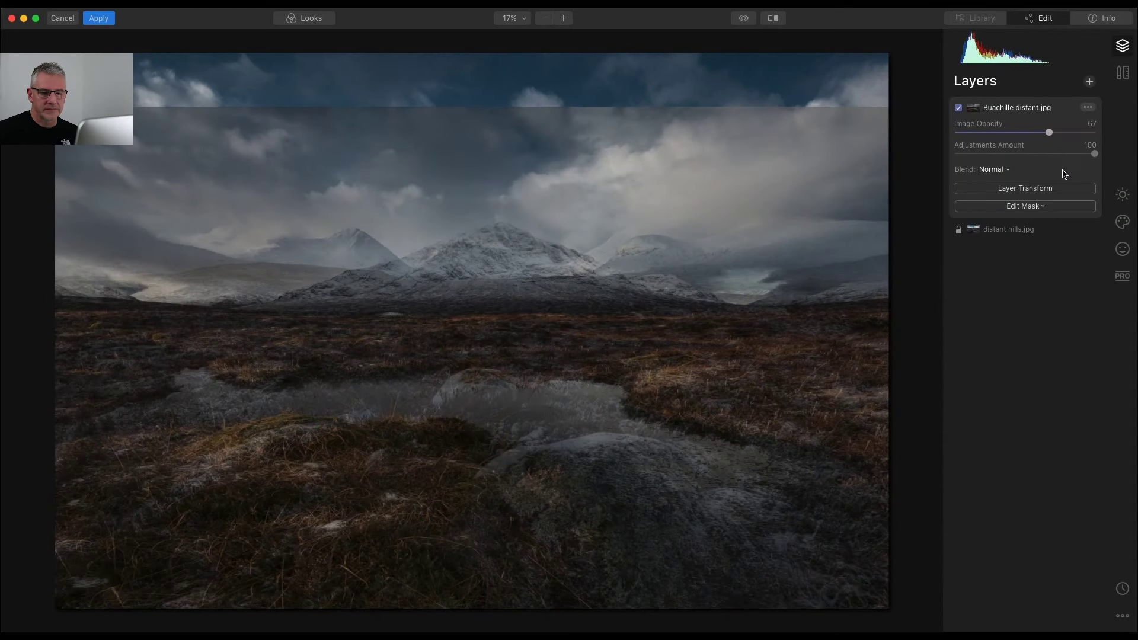
# Restore the Buachille distant layer to 100 opacity, keeping Normal blend after previewing Luminosity
pyautogui.moveTo(1049, 132); pyautogui.dragTo(1119, 132)
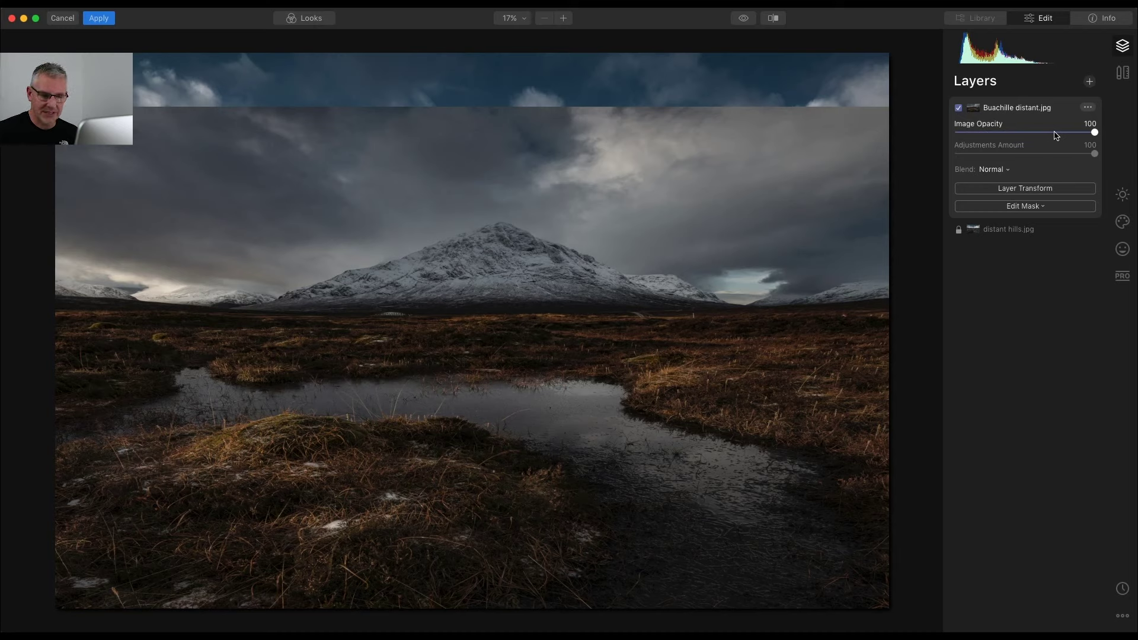
pyautogui.click(1007, 170)
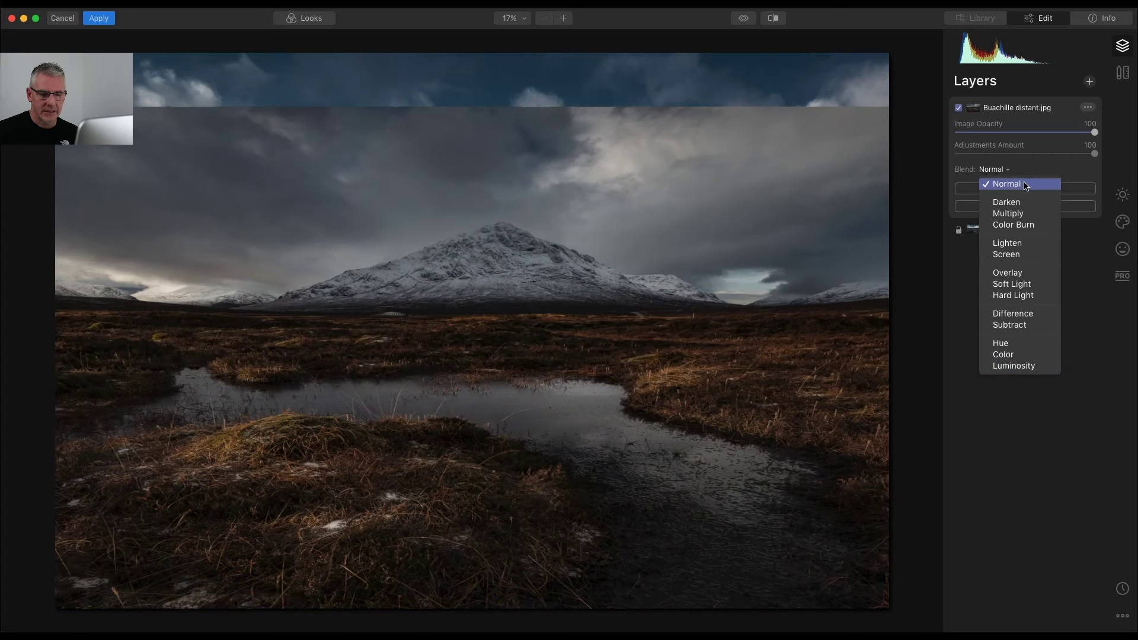
pyautogui.click(1050, 183)
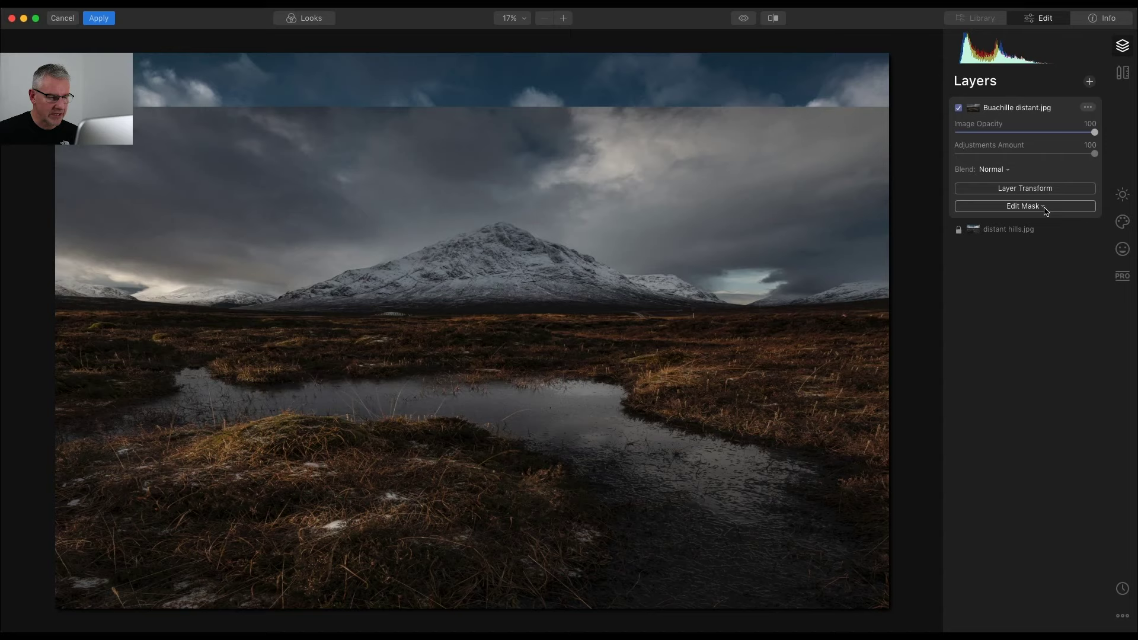
# Brush-mask the top layer to reveal the lower sky and snowy hills, keeping the right-middle grass
pyautogui.click(1045, 211)
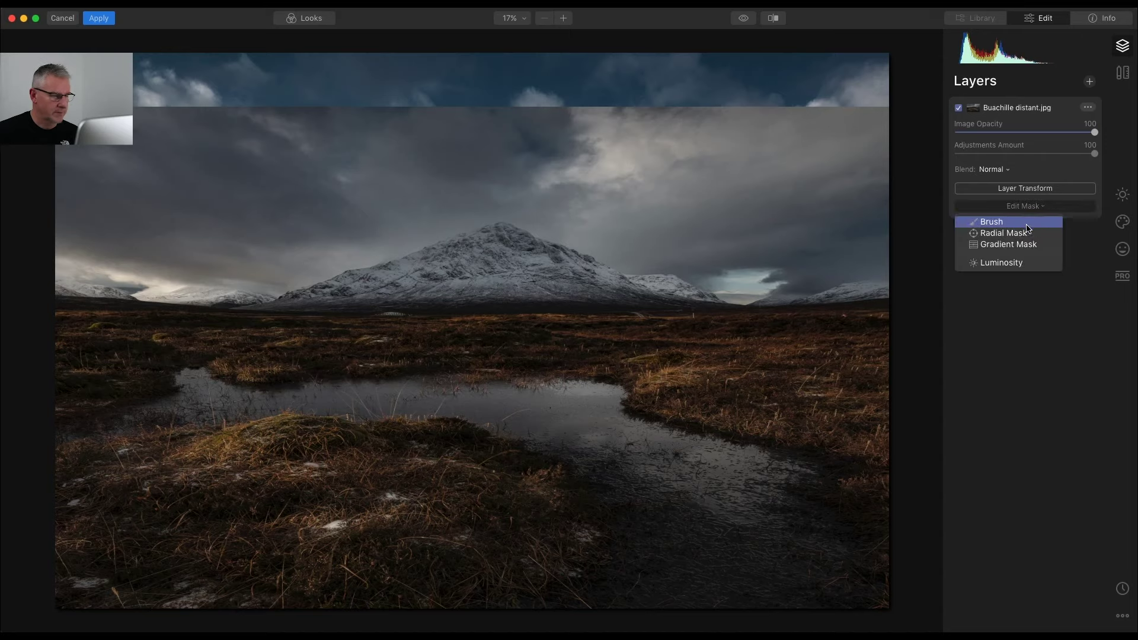
pyautogui.click(1027, 227)
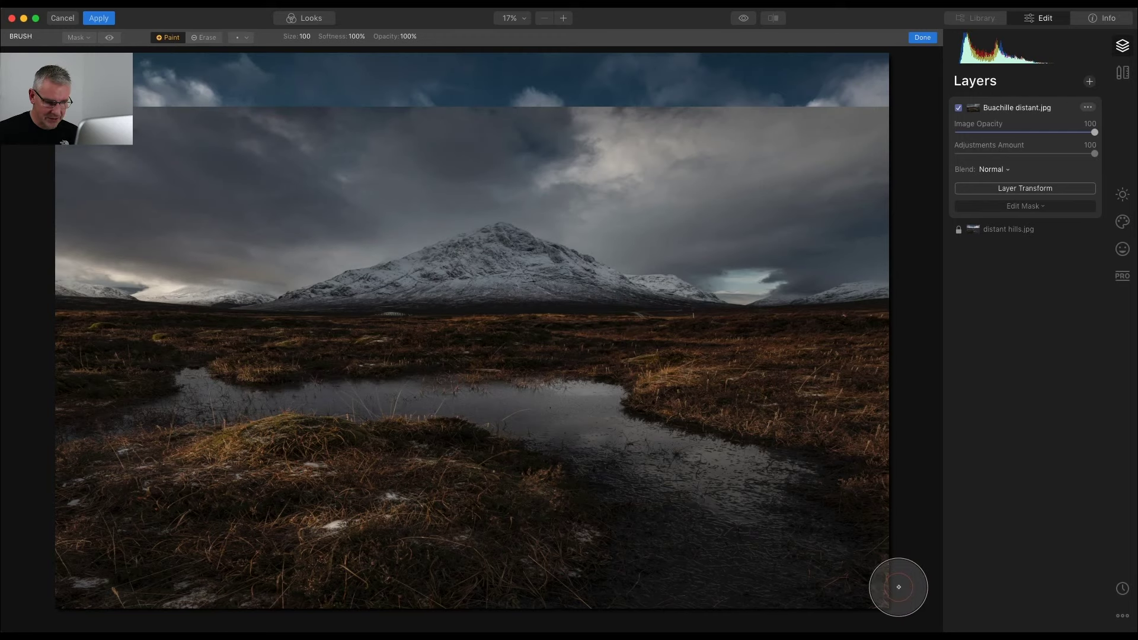
pyautogui.moveTo(898, 586)
pyautogui.mouseDown()
pyautogui.moveTo(54, 574)
pyautogui.moveTo(432, 597)
pyautogui.moveTo(889, 554)
pyautogui.moveTo(237, 530)
pyautogui.moveTo(805, 543)
pyautogui.moveTo(719, 495)
pyautogui.moveTo(488, 462)
pyautogui.moveTo(627, 428)
pyautogui.moveTo(457, 381)
pyautogui.moveTo(490, 355)
pyautogui.moveTo(50, 330)
pyautogui.moveTo(330, 376)
pyautogui.moveTo(12, 411)
pyautogui.moveTo(321, 469)
pyautogui.moveTo(5, 508)
pyautogui.mouseUp()
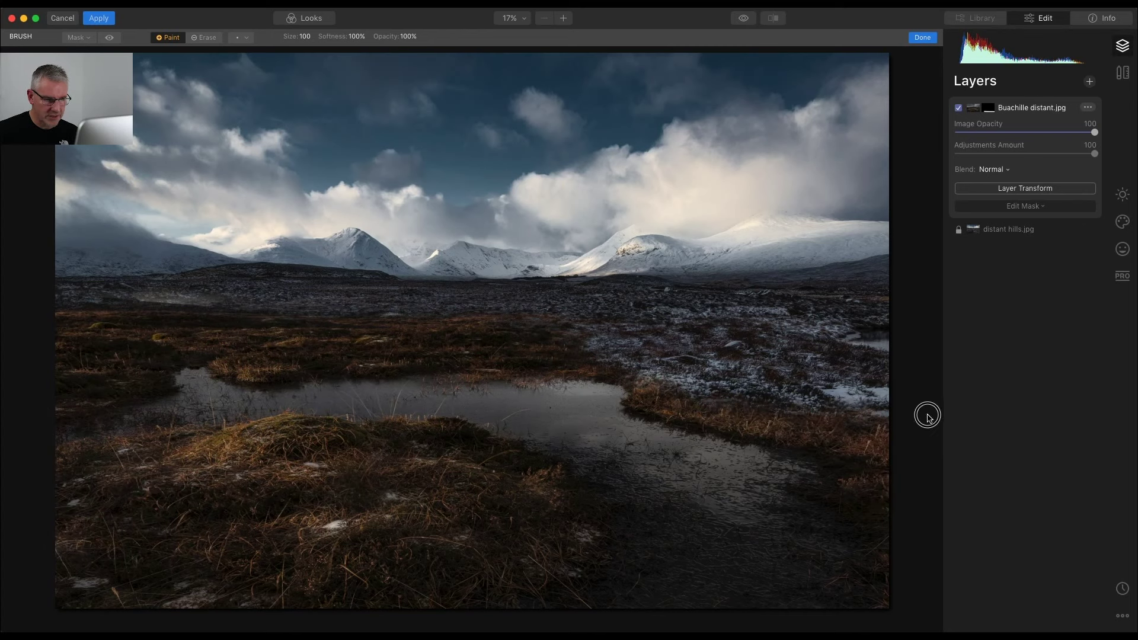
pyautogui.moveTo(928, 415)
pyautogui.mouseDown()
pyautogui.moveTo(637, 357)
pyautogui.moveTo(877, 353)
pyautogui.moveTo(591, 337)
pyautogui.moveTo(399, 351)
pyautogui.moveTo(39, 324)
pyautogui.moveTo(693, 466)
pyautogui.mouseUp()
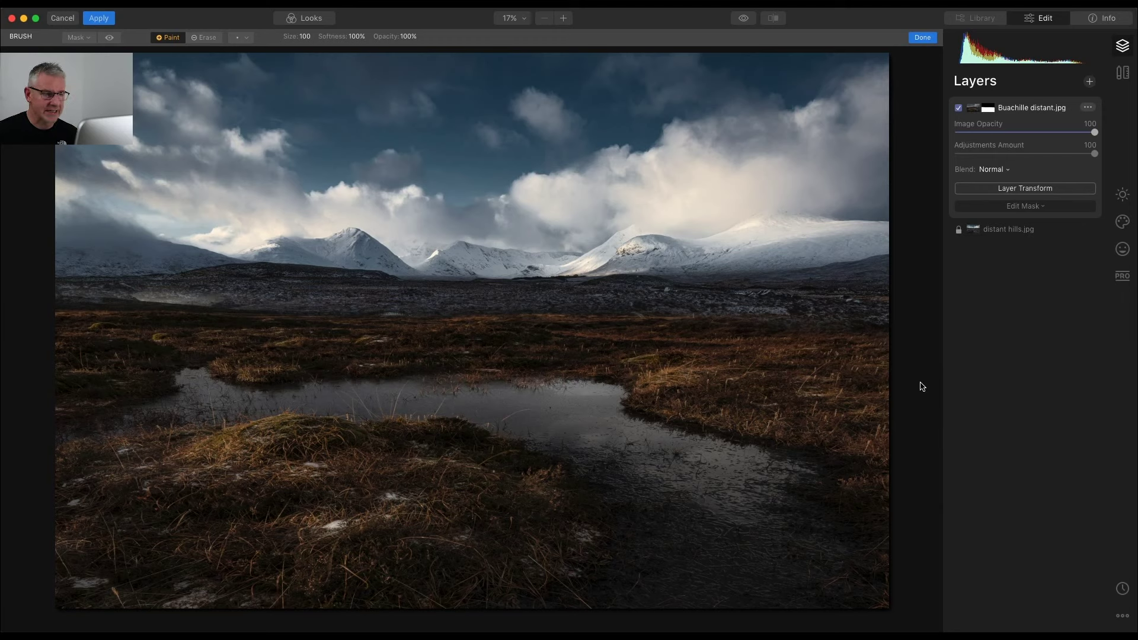
# Erase along the moor edge and repaint the pond with a 57% opacity, size 234 brush
pyautogui.click(205, 38)
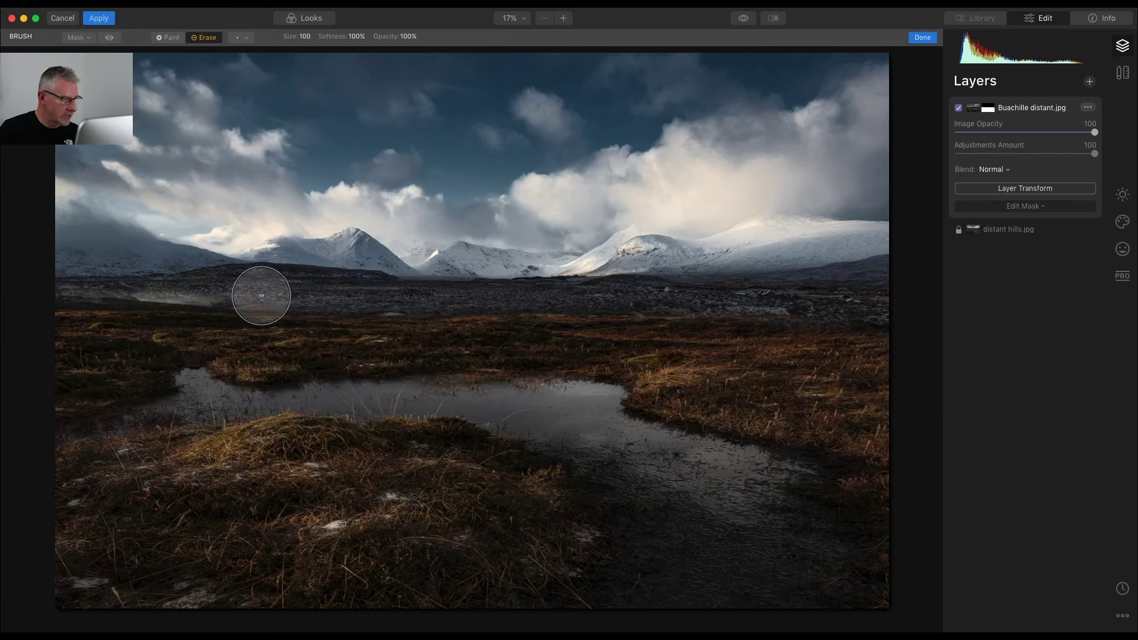
pyautogui.moveTo(488, 287)
pyautogui.mouseDown()
pyautogui.moveTo(68, 285)
pyautogui.moveTo(938, 290)
pyautogui.mouseUp()
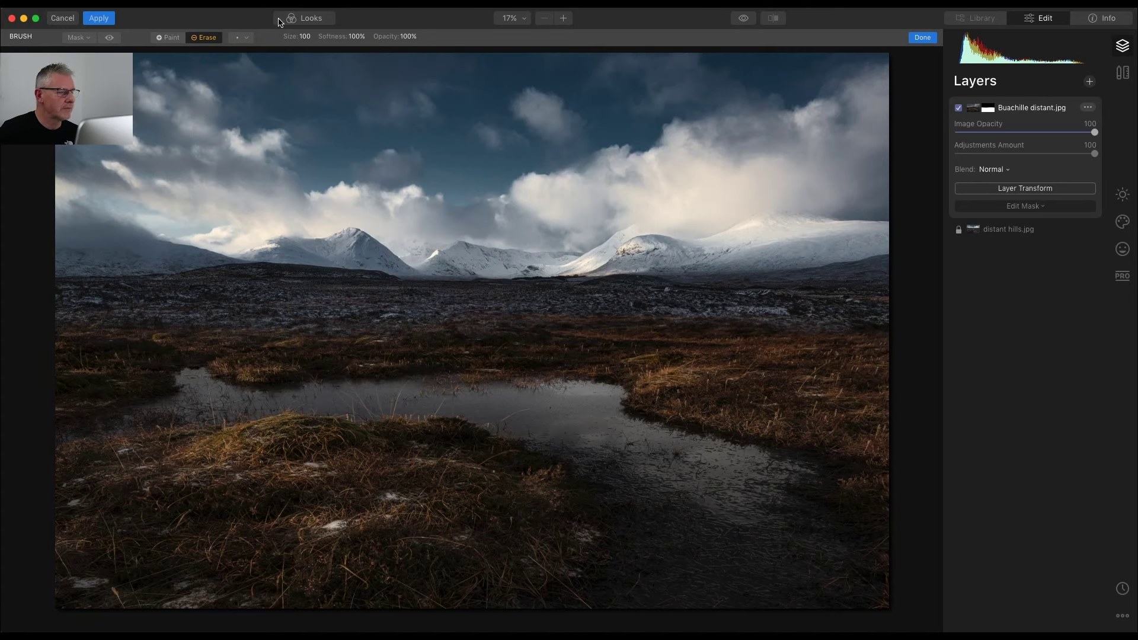
pyautogui.click(407, 39)
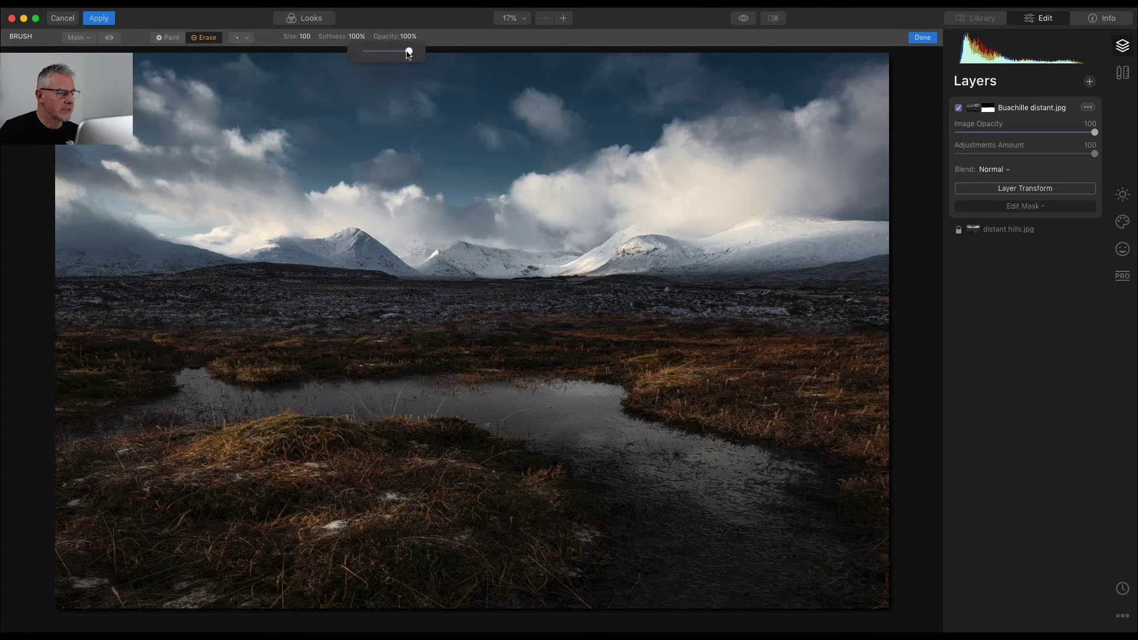
pyautogui.moveTo(407, 51); pyautogui.dragTo(389, 51)
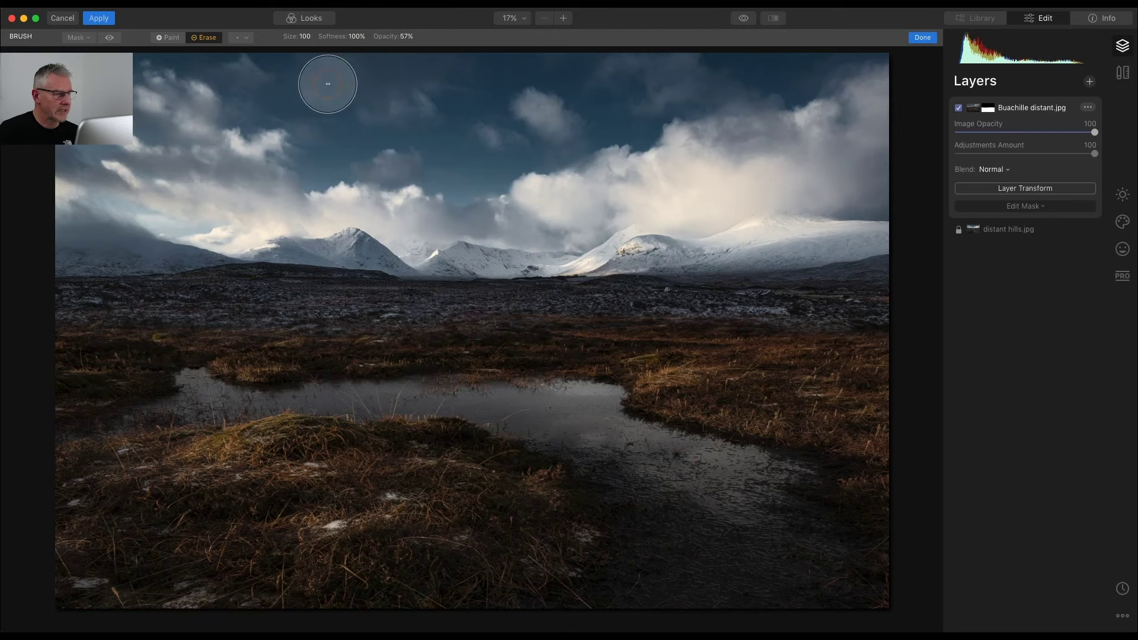
pyautogui.click(305, 37)
pyautogui.moveTo(309, 51); pyautogui.dragTo(324, 51)
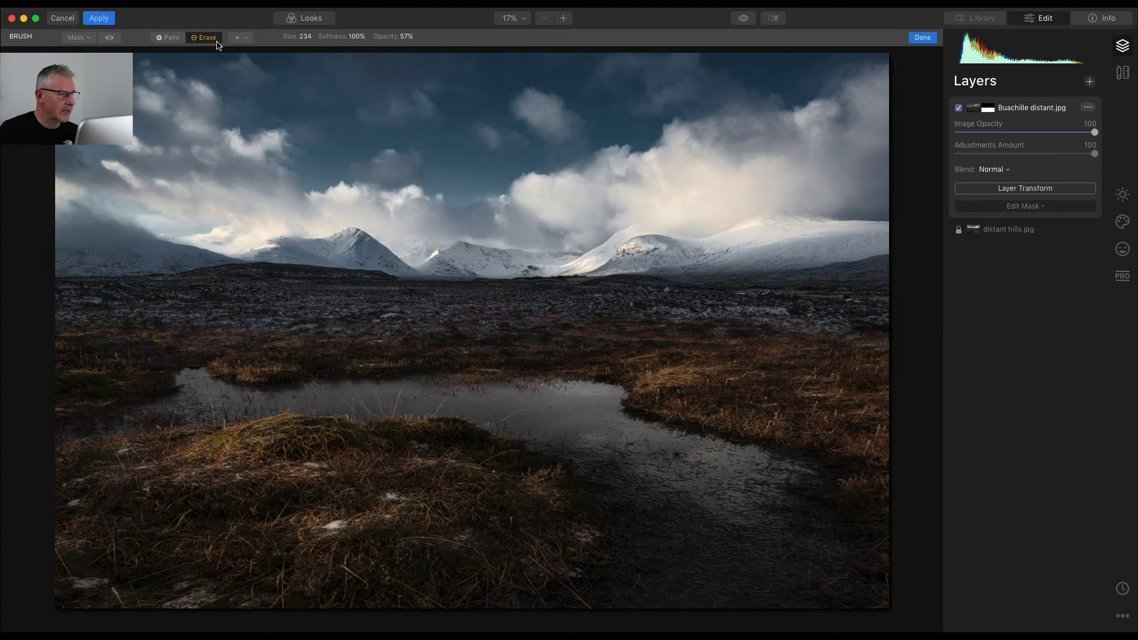
pyautogui.click(168, 37)
pyautogui.moveTo(836, 486)
pyautogui.mouseDown()
pyautogui.moveTo(749, 432)
pyautogui.moveTo(586, 429)
pyautogui.moveTo(732, 414)
pyautogui.moveTo(491, 394)
pyautogui.moveTo(610, 407)
pyautogui.moveTo(415, 393)
pyautogui.moveTo(56, 406)
pyautogui.moveTo(610, 422)
pyautogui.moveTo(757, 488)
pyautogui.moveTo(697, 566)
pyautogui.moveTo(737, 436)
pyautogui.moveTo(793, 398)
pyautogui.moveTo(756, 394)
pyautogui.moveTo(44, 508)
pyautogui.moveTo(575, 608)
pyautogui.mouseUp()
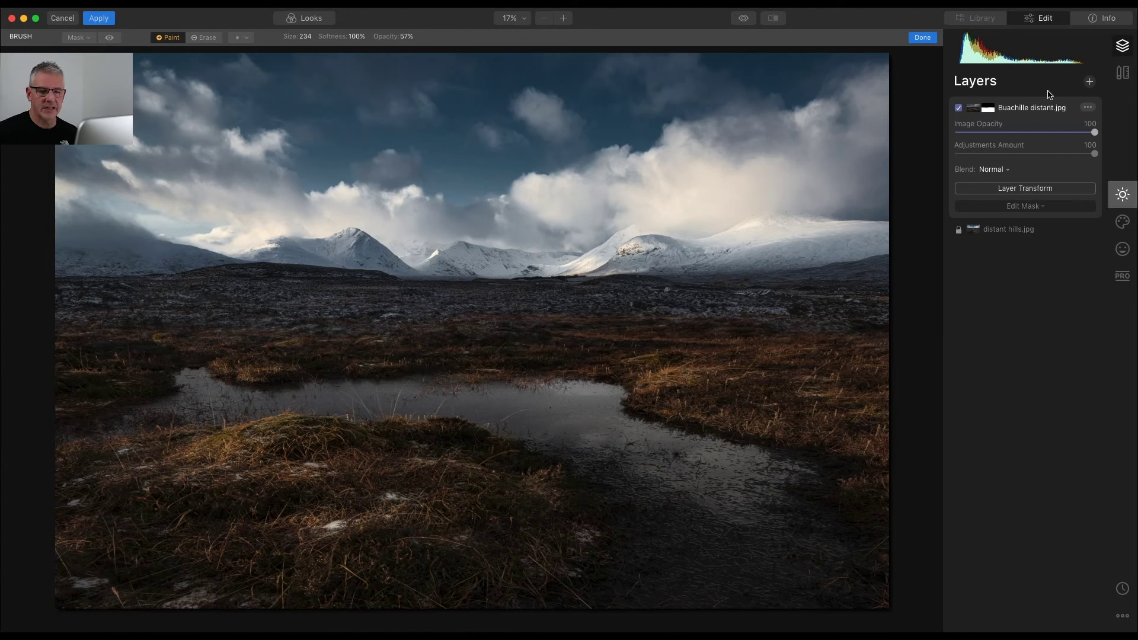
# Add buachille portrait 2000.jpg as a new top image layer
pyautogui.click(1090, 83)
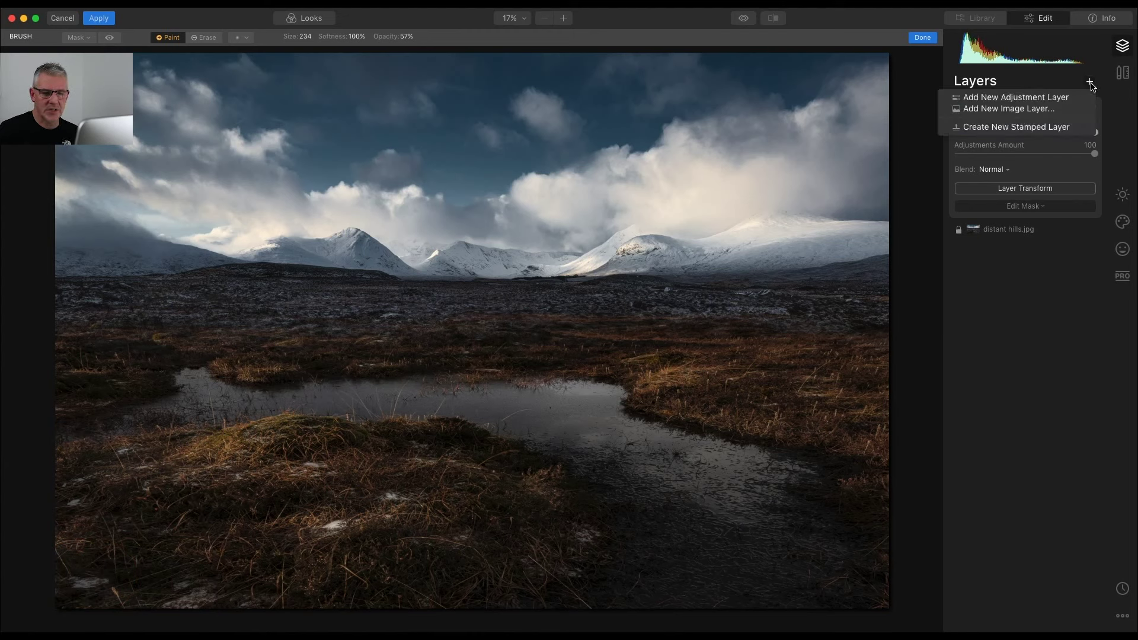
pyautogui.click(1070, 110)
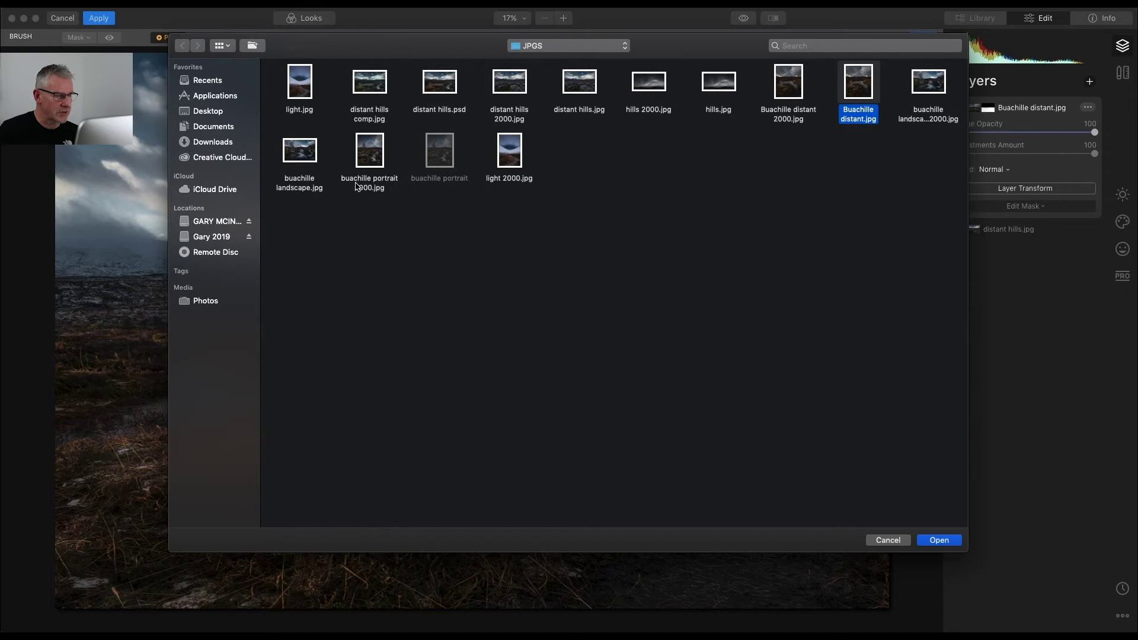
pyautogui.click(940, 540)
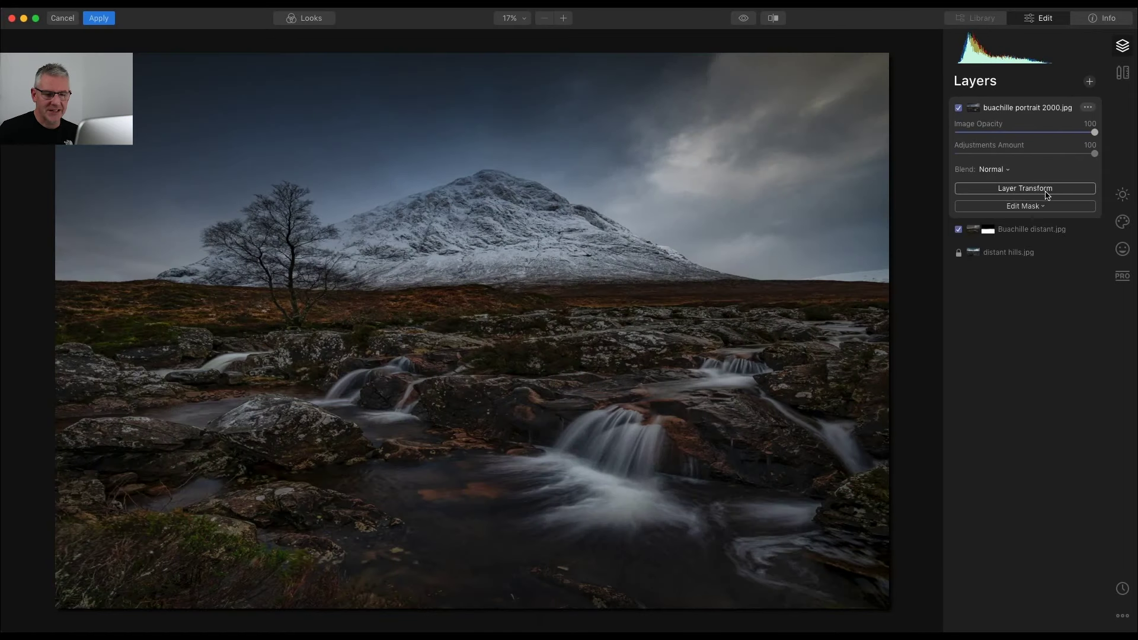
# Resize the portrait layer to 5684 × 4793 and position it over the right side
pyautogui.click(1045, 193)
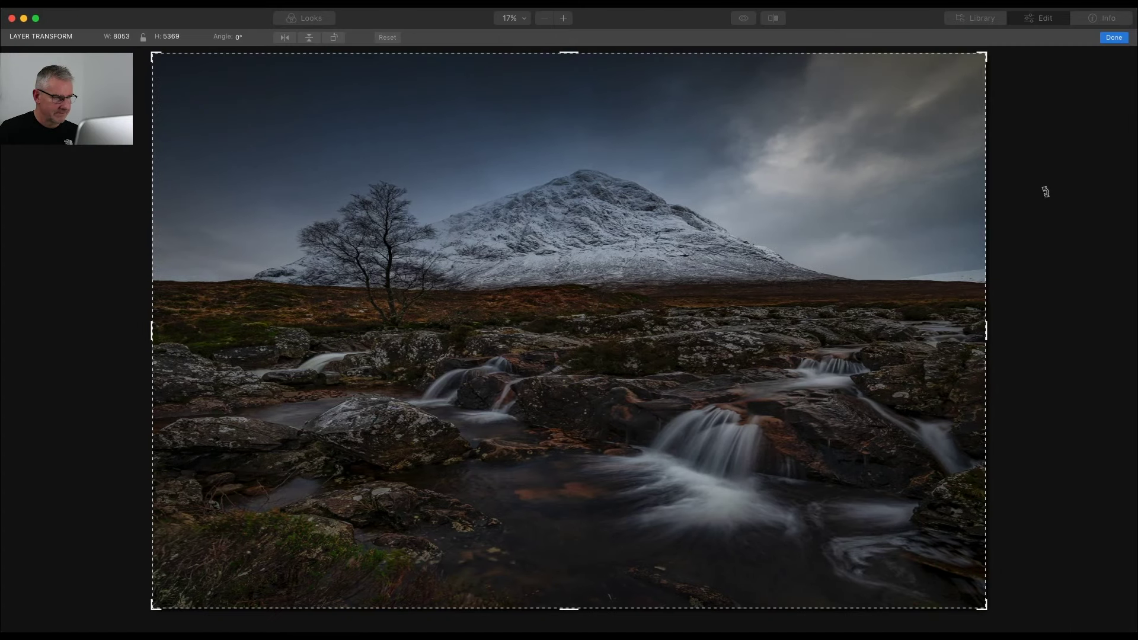
pyautogui.moveTo(155, 55); pyautogui.dragTo(524, 213)
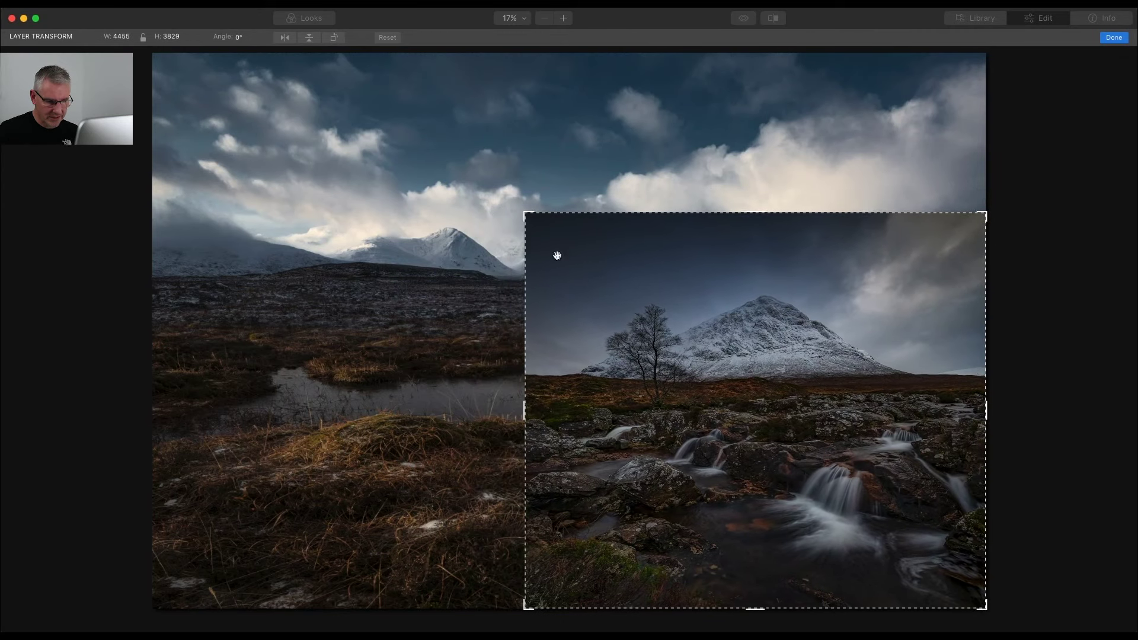
pyautogui.moveTo(877, 500); pyautogui.dragTo(820, 472)
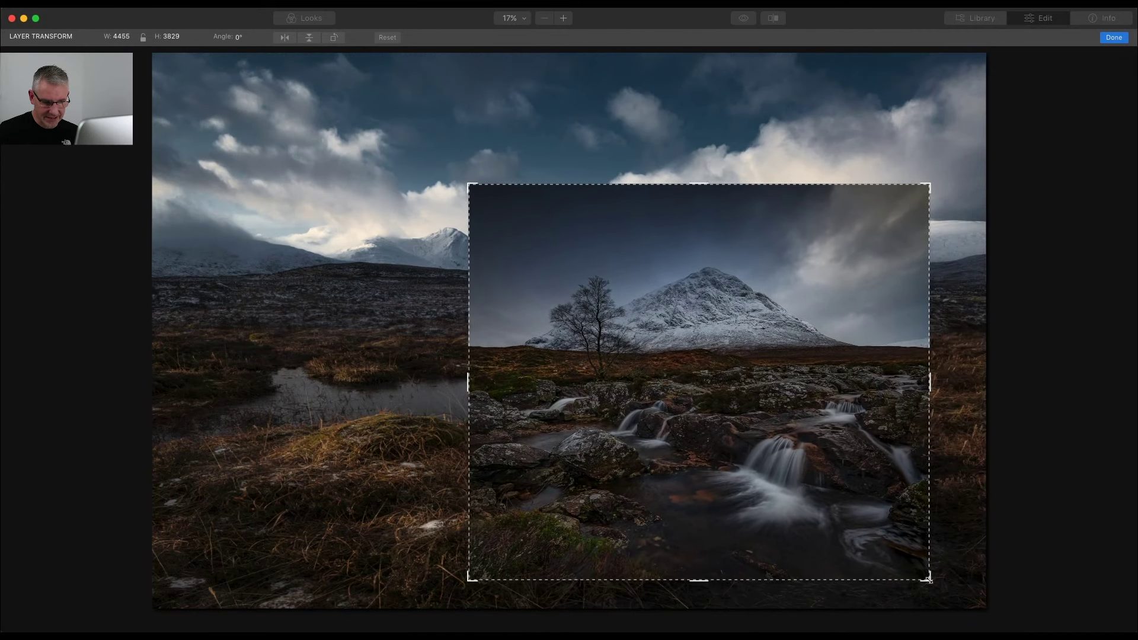
pyautogui.moveTo(929, 579); pyautogui.dragTo(996, 617)
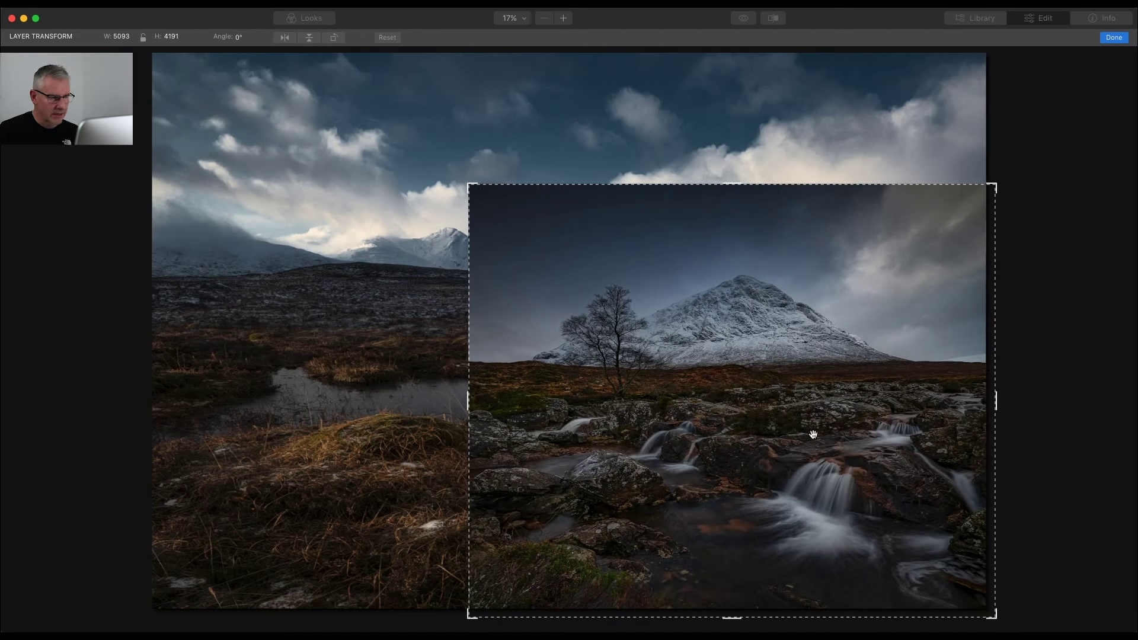
pyautogui.moveTo(468, 184); pyautogui.dragTo(408, 125)
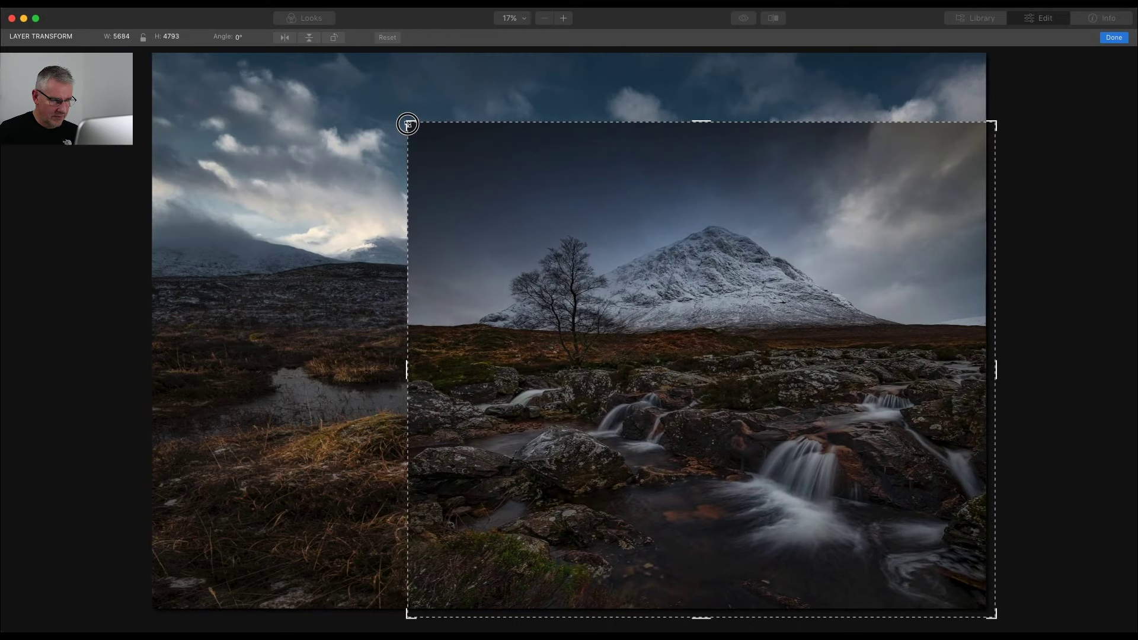
pyautogui.click(1112, 37)
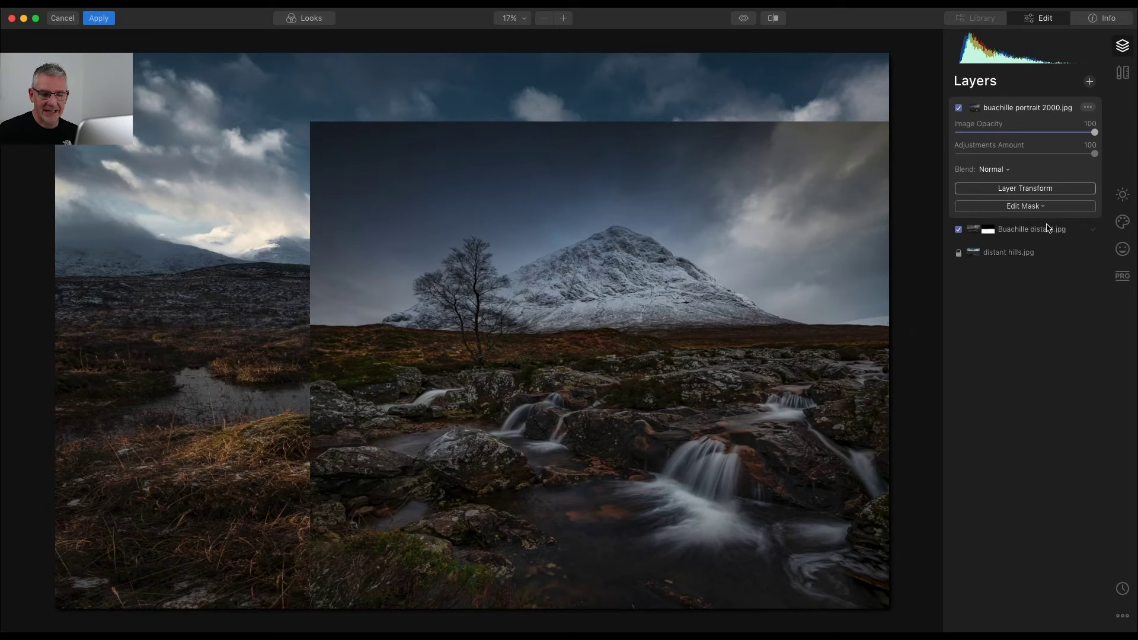
# Start a Brush mask on the portrait layer with 100% opacity and size 76
pyautogui.click(1038, 208)
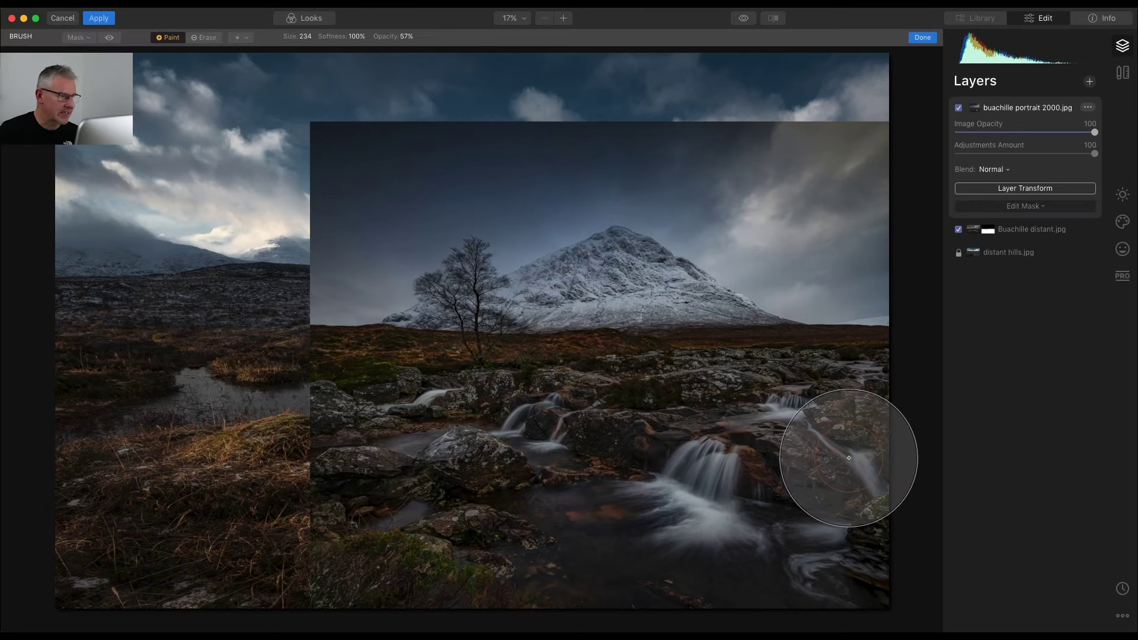
pyautogui.click(407, 42)
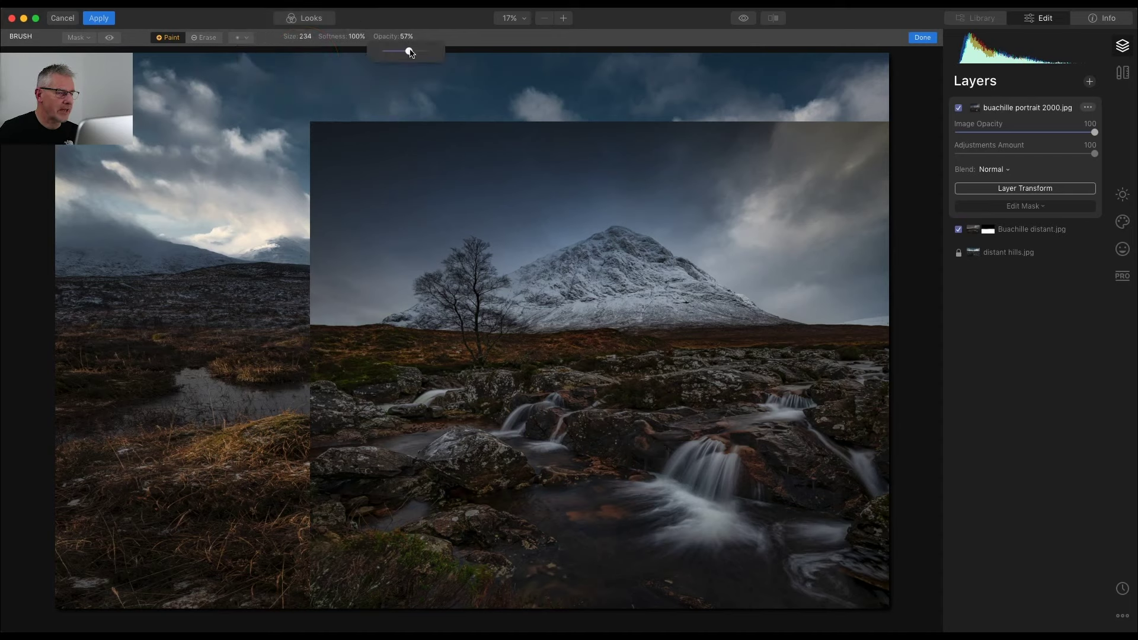
pyautogui.moveTo(409, 51); pyautogui.dragTo(428, 51)
pyautogui.click(306, 37)
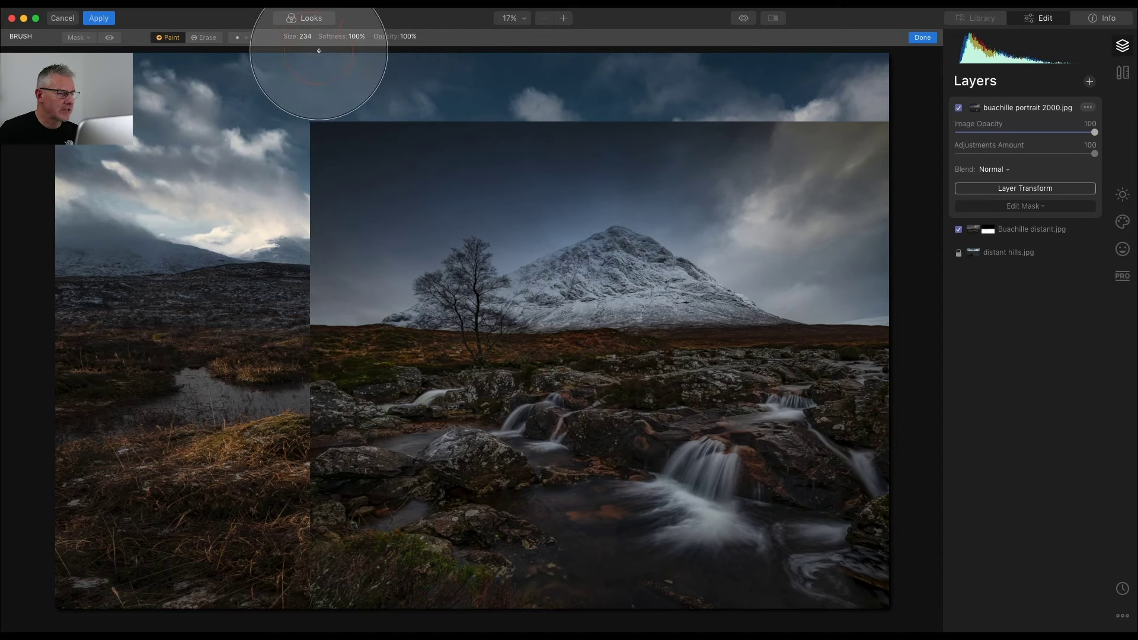
pyautogui.moveTo(309, 51); pyautogui.dragTo(289, 51)
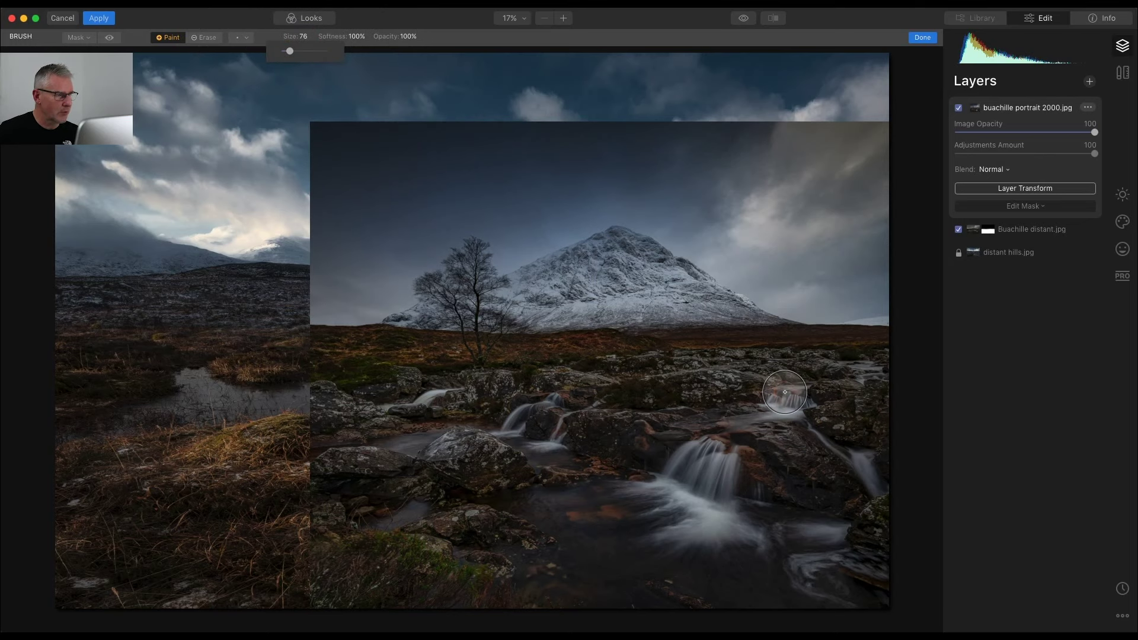
pyautogui.click(161, 39)
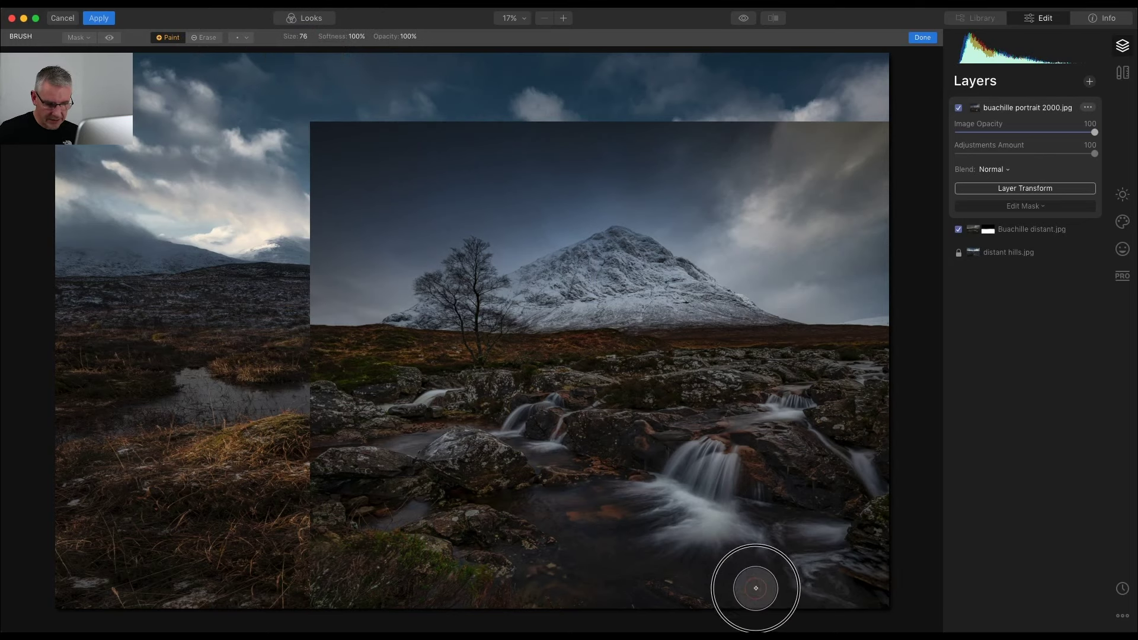
# Paint in the portrait's waterfall and rocks across the lower-right stream
pyautogui.moveTo(809, 598)
pyautogui.mouseDown()
pyautogui.moveTo(793, 582)
pyautogui.moveTo(907, 554)
pyautogui.moveTo(765, 560)
pyautogui.moveTo(850, 537)
pyautogui.moveTo(890, 511)
pyautogui.moveTo(781, 486)
pyautogui.moveTo(782, 473)
pyautogui.moveTo(864, 454)
pyautogui.moveTo(837, 440)
pyautogui.moveTo(694, 430)
pyautogui.moveTo(804, 412)
pyautogui.moveTo(641, 404)
pyautogui.moveTo(712, 404)
pyautogui.moveTo(729, 396)
pyautogui.moveTo(649, 398)
pyautogui.moveTo(830, 380)
pyautogui.moveTo(804, 380)
pyautogui.moveTo(796, 395)
pyautogui.moveTo(868, 401)
pyautogui.moveTo(907, 421)
pyautogui.moveTo(838, 465)
pyautogui.moveTo(795, 454)
pyautogui.moveTo(825, 392)
pyautogui.moveTo(882, 371)
pyautogui.moveTo(837, 365)
pyautogui.moveTo(876, 357)
pyautogui.moveTo(688, 372)
pyautogui.moveTo(573, 401)
pyautogui.moveTo(556, 420)
pyautogui.moveTo(711, 457)
pyautogui.moveTo(611, 483)
pyautogui.moveTo(753, 519)
pyautogui.moveTo(675, 542)
pyautogui.moveTo(727, 570)
pyautogui.moveTo(859, 580)
pyautogui.moveTo(666, 596)
pyautogui.moveTo(753, 592)
pyautogui.moveTo(557, 588)
pyautogui.moveTo(666, 570)
pyautogui.moveTo(539, 548)
pyautogui.moveTo(655, 529)
pyautogui.moveTo(563, 519)
pyautogui.moveTo(520, 502)
pyautogui.moveTo(593, 486)
pyautogui.moveTo(503, 477)
pyautogui.moveTo(551, 467)
pyautogui.moveTo(566, 448)
pyautogui.moveTo(511, 447)
pyautogui.moveTo(503, 428)
pyautogui.moveTo(575, 381)
pyautogui.moveTo(533, 414)
pyautogui.moveTo(421, 442)
pyautogui.moveTo(567, 474)
pyautogui.moveTo(531, 521)
pyautogui.moveTo(592, 564)
pyautogui.moveTo(615, 610)
pyautogui.mouseUp()
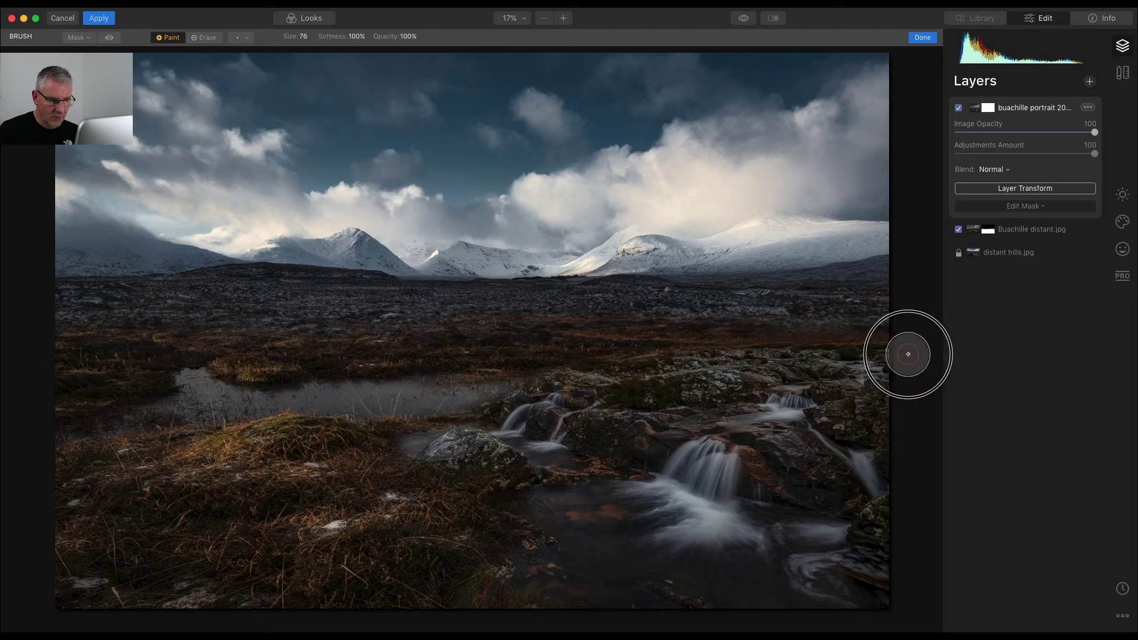
pyautogui.click(204, 37)
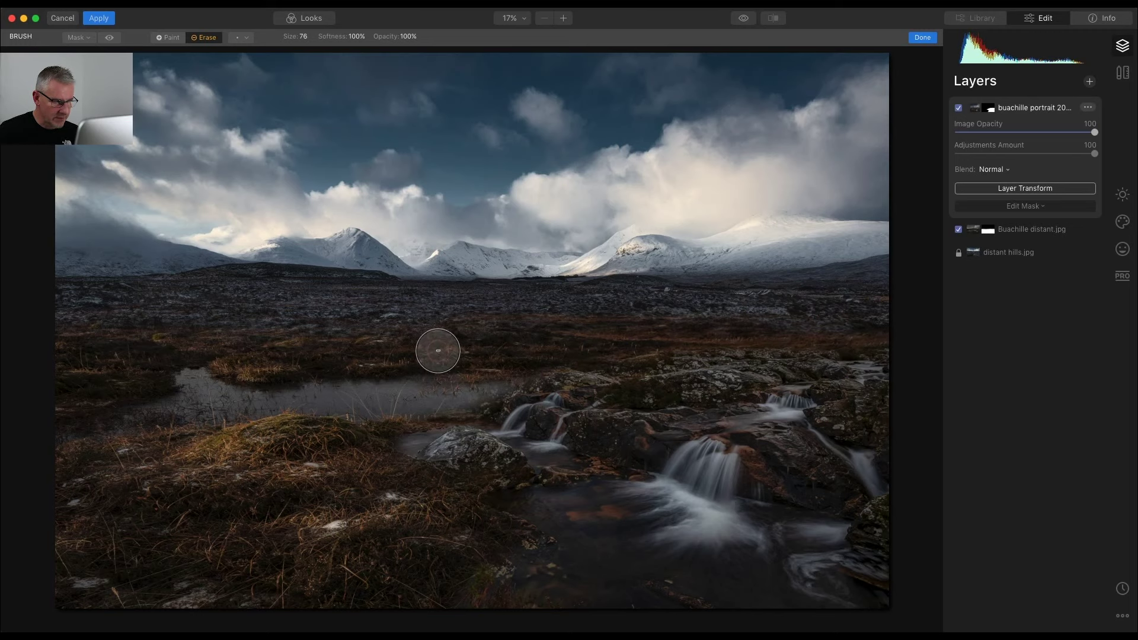
pyautogui.click(170, 38)
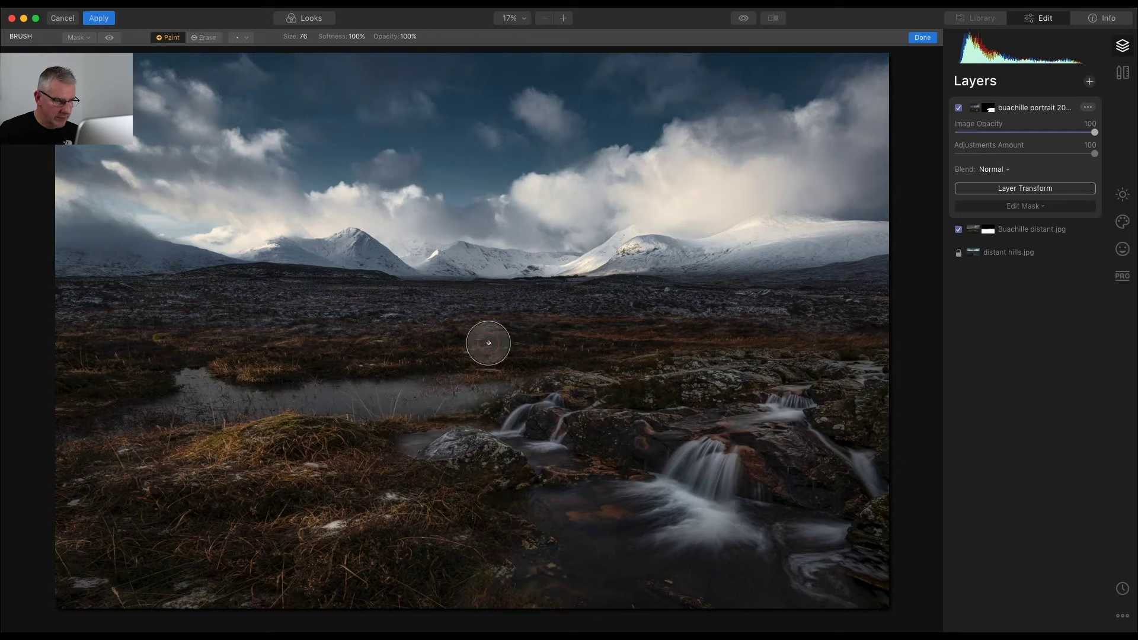
pyautogui.moveTo(464, 410)
pyautogui.mouseDown()
pyautogui.moveTo(512, 403)
pyautogui.moveTo(435, 427)
pyautogui.moveTo(552, 399)
pyautogui.moveTo(471, 413)
pyautogui.moveTo(499, 388)
pyautogui.moveTo(492, 398)
pyautogui.moveTo(542, 386)
pyautogui.moveTo(586, 397)
pyautogui.moveTo(448, 384)
pyautogui.moveTo(579, 403)
pyautogui.moveTo(479, 382)
pyautogui.moveTo(396, 431)
pyautogui.moveTo(464, 403)
pyautogui.moveTo(531, 396)
pyautogui.moveTo(485, 402)
pyautogui.moveTo(641, 405)
pyautogui.moveTo(597, 400)
pyautogui.moveTo(683, 375)
pyautogui.moveTo(887, 377)
pyautogui.moveTo(768, 459)
pyautogui.moveTo(818, 543)
pyautogui.moveTo(884, 583)
pyautogui.moveTo(453, 602)
pyautogui.moveTo(547, 583)
pyautogui.moveTo(582, 550)
pyautogui.moveTo(541, 474)
pyautogui.moveTo(486, 447)
pyautogui.moveTo(385, 452)
pyautogui.moveTo(612, 442)
pyautogui.moveTo(556, 473)
pyautogui.moveTo(752, 524)
pyautogui.moveTo(574, 583)
pyautogui.moveTo(675, 599)
pyautogui.moveTo(605, 559)
pyautogui.moveTo(603, 503)
pyautogui.moveTo(625, 558)
pyautogui.moveTo(557, 563)
pyautogui.mouseUp()
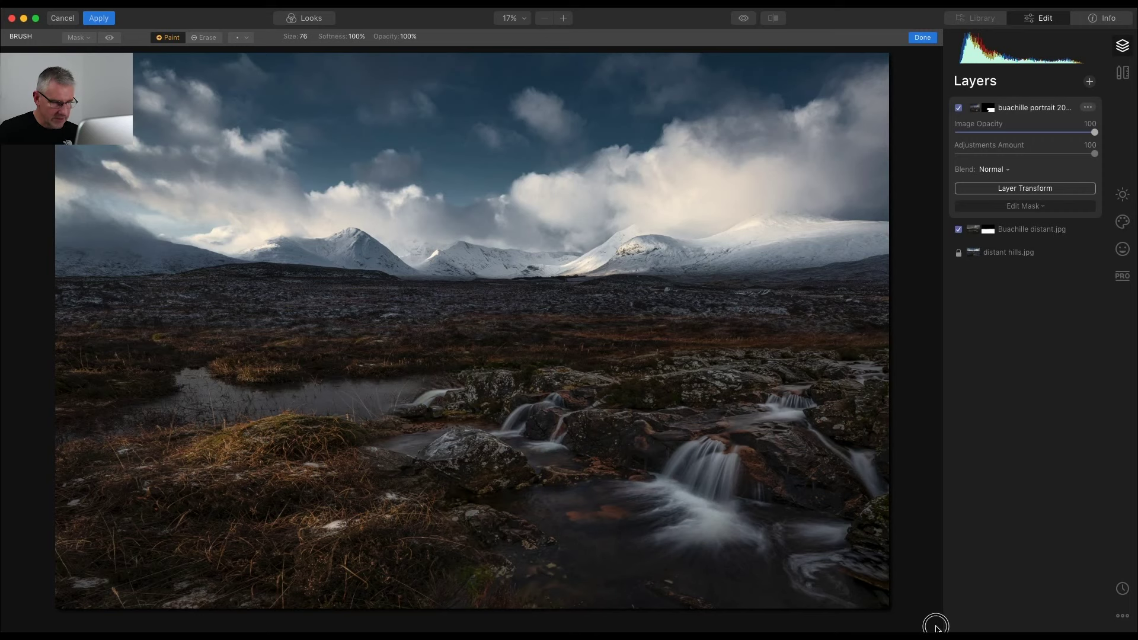
# Check the red mask overlay and erase stray mask edges at 100% zoom
pyautogui.click(110, 39)
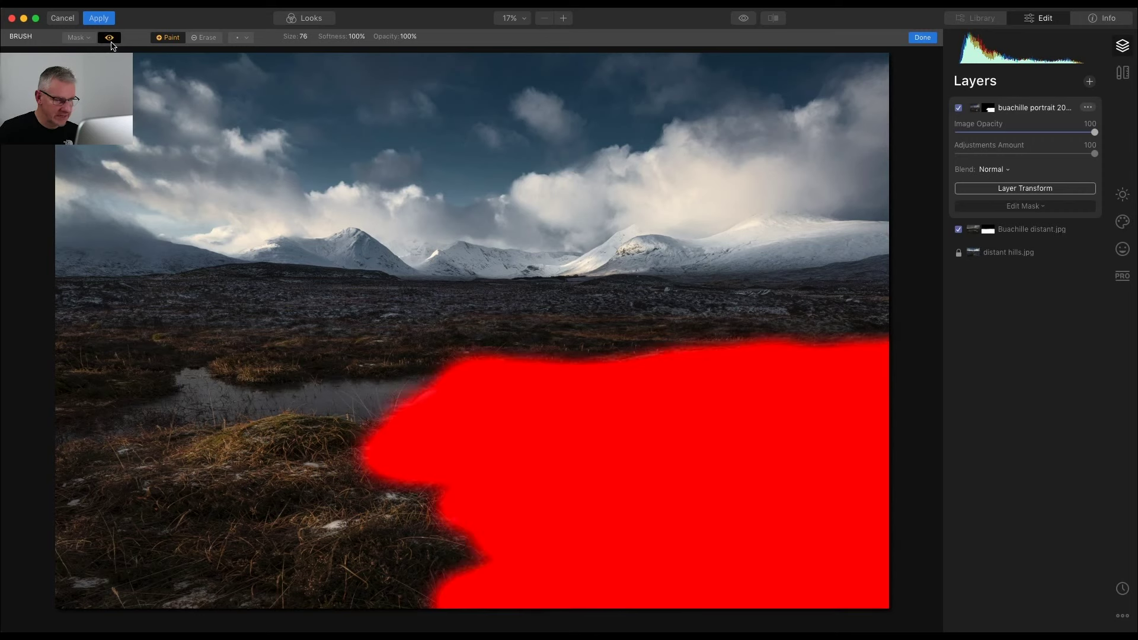
pyautogui.click(111, 39)
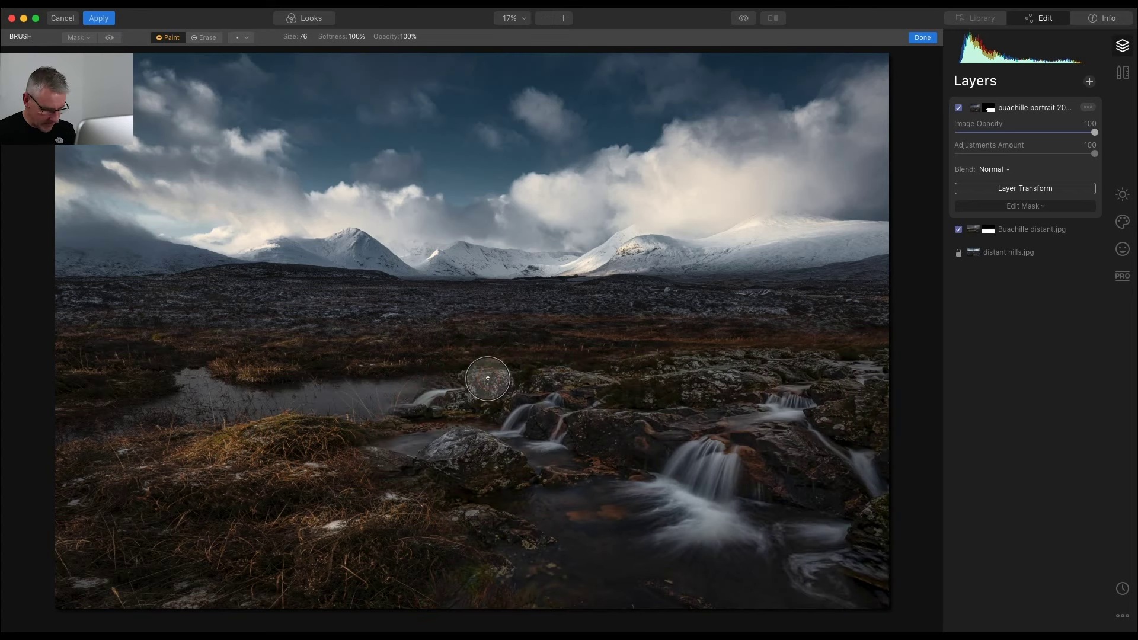
pyautogui.press('super+1')
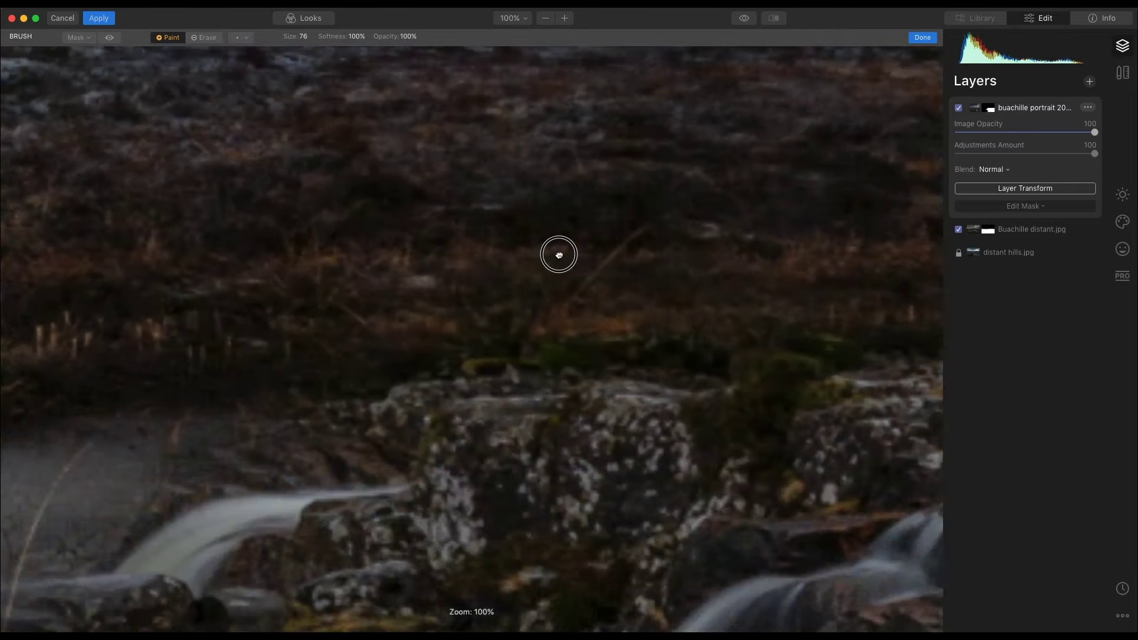
pyautogui.press('x')
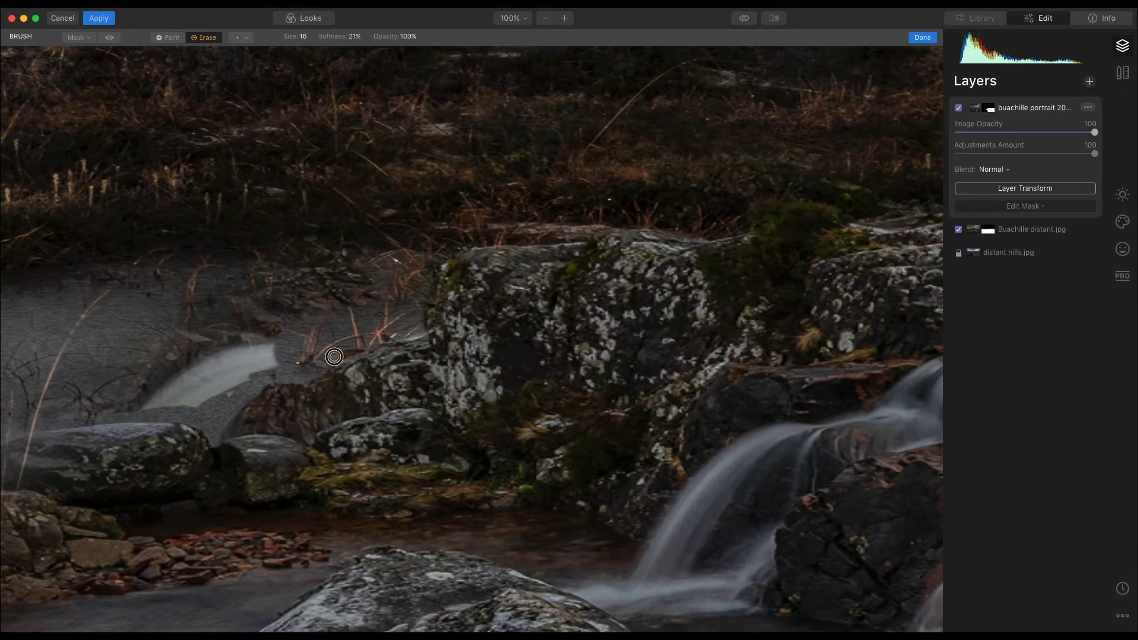
pyautogui.press('super+0')
pyautogui.press('super+1')
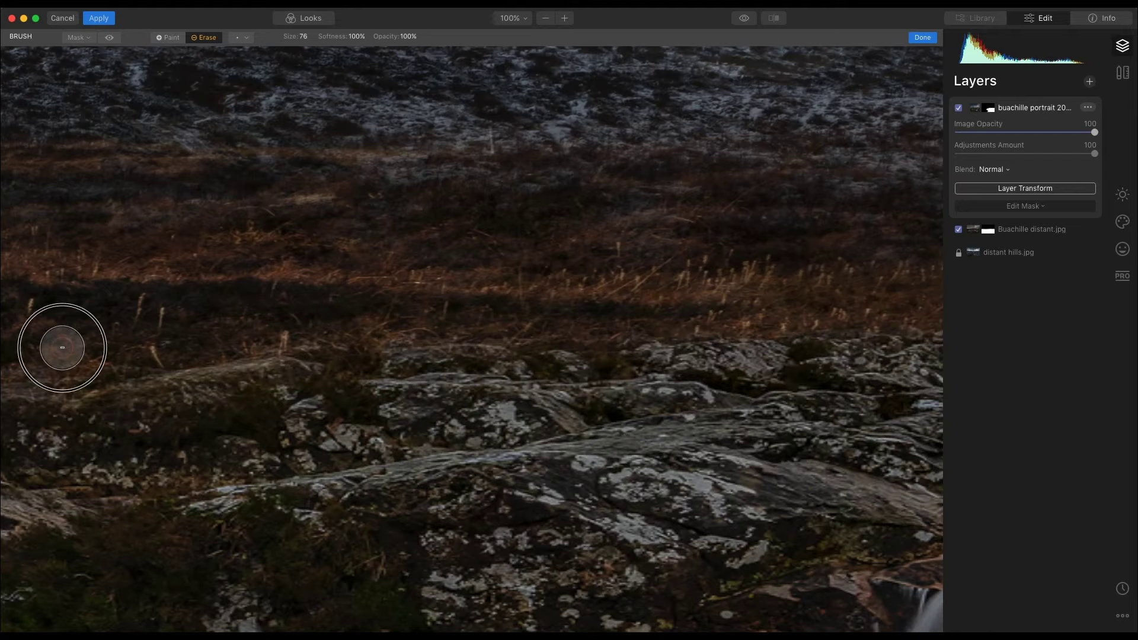
# Touch up the stream pool edges with the Paint brush, then finish the mask
pyautogui.press('super+0')
pyautogui.press('super+1')
pyautogui.press('super+0')
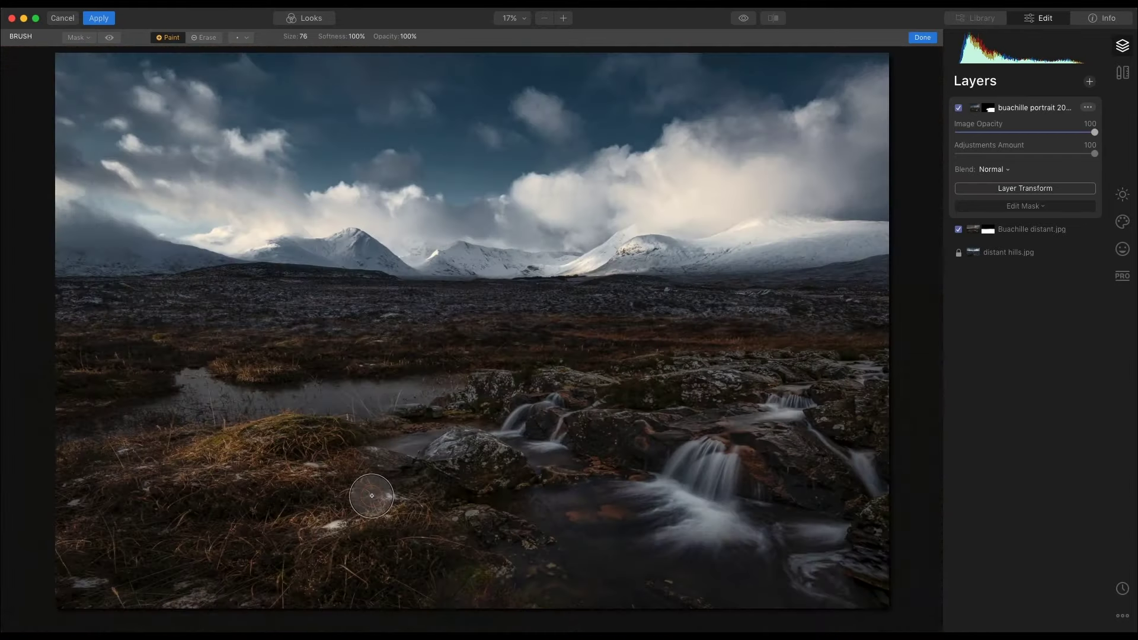
pyautogui.press('super+1')
pyautogui.press('x')
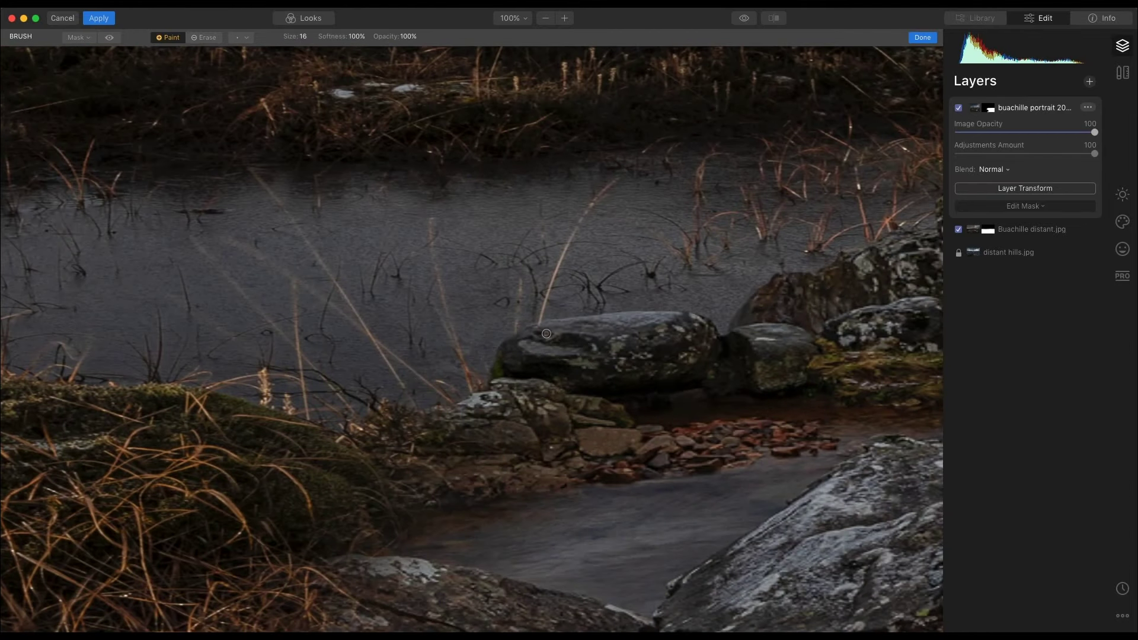
pyautogui.press('x')
pyautogui.press('super+0')
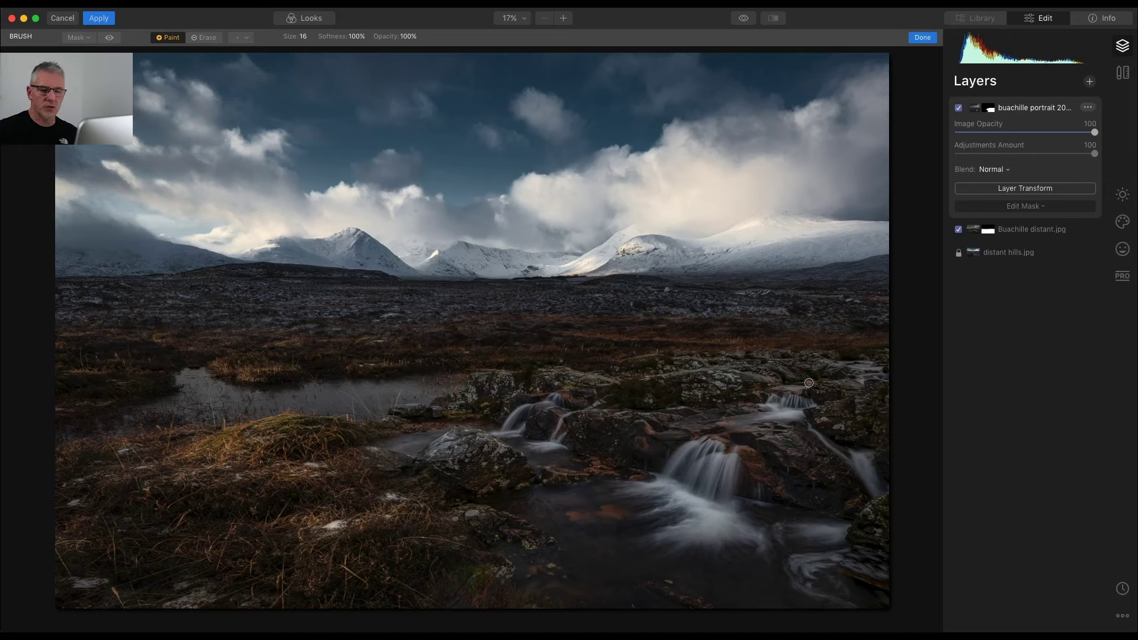
pyautogui.click(1043, 212)
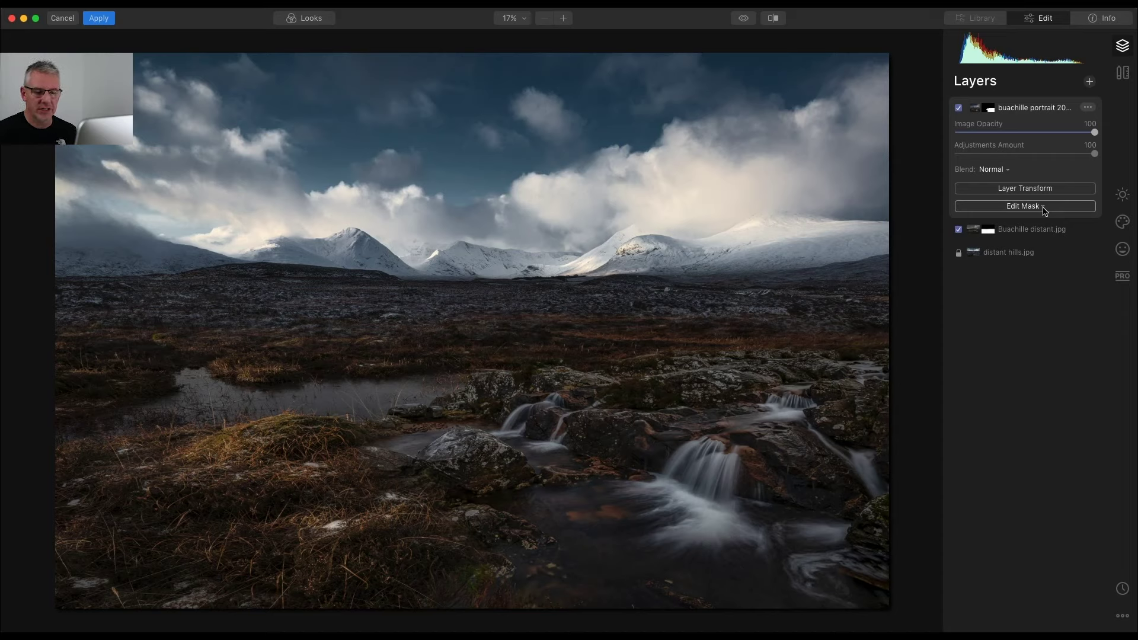
# Create a stamped layer of the composite and convert it to black and white via B&W Conversion
pyautogui.click(1089, 82)
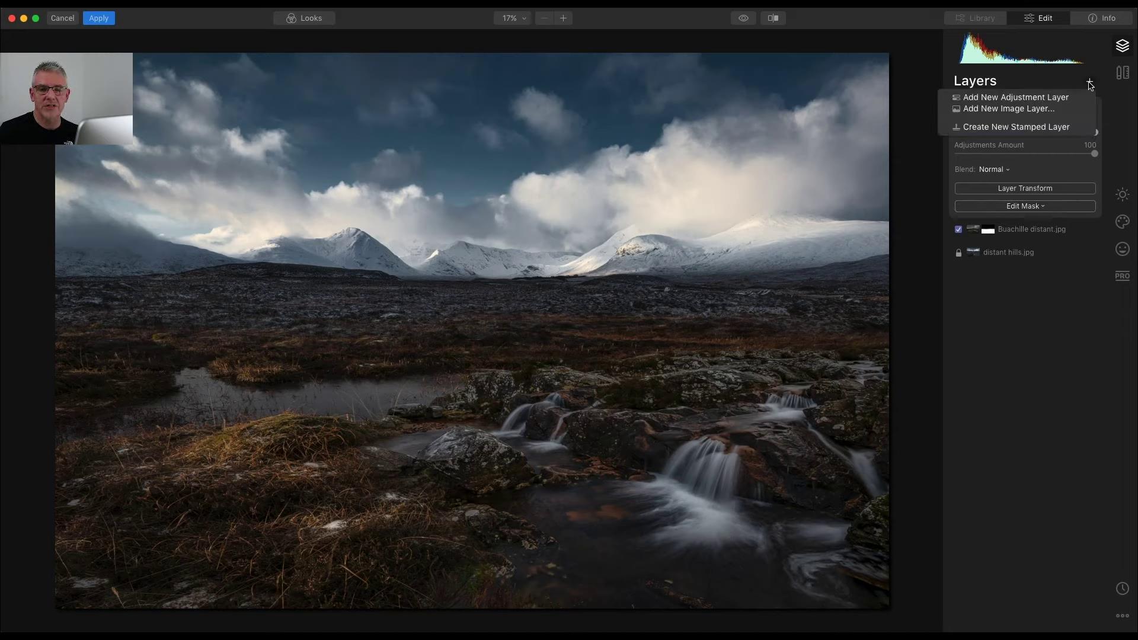
pyautogui.click(1038, 127)
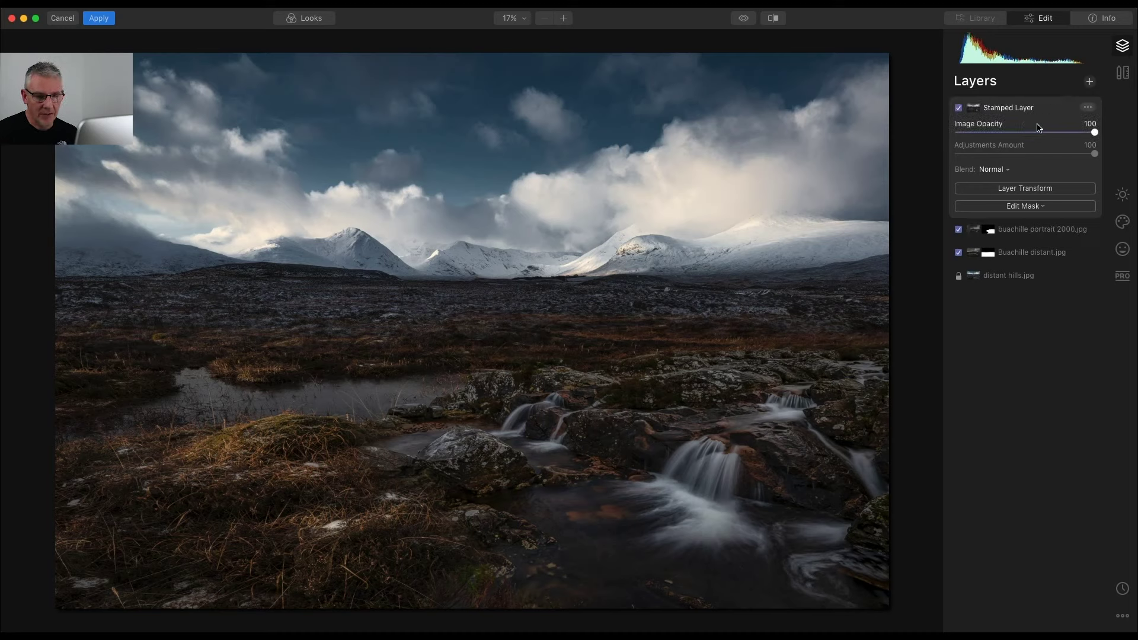
pyautogui.click(1121, 196)
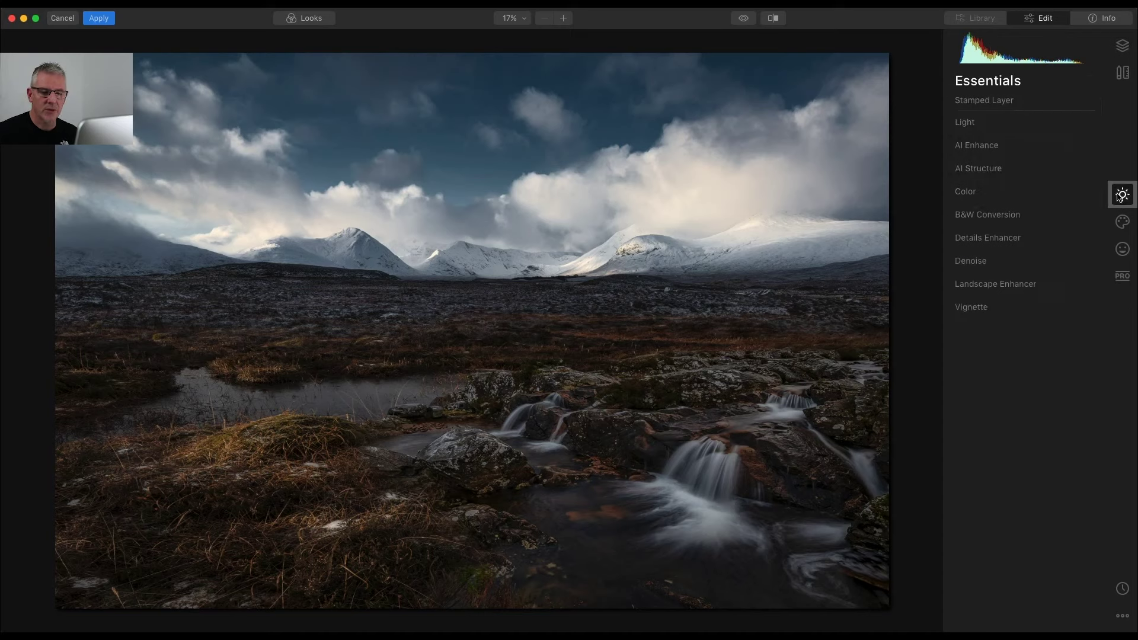
pyautogui.click(991, 216)
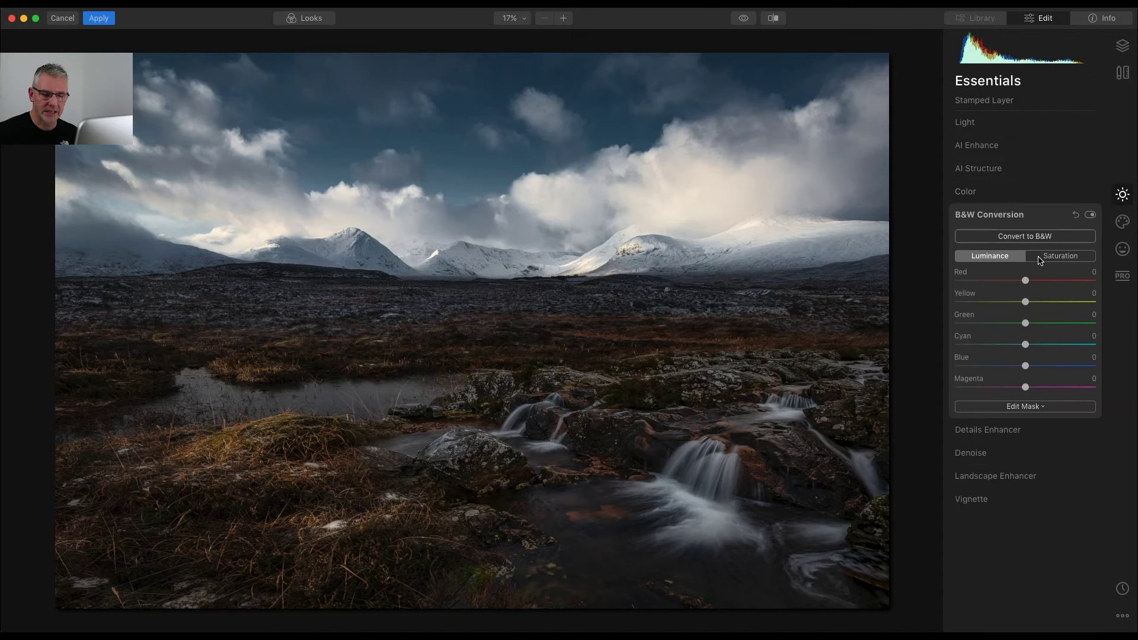
pyautogui.click(1032, 237)
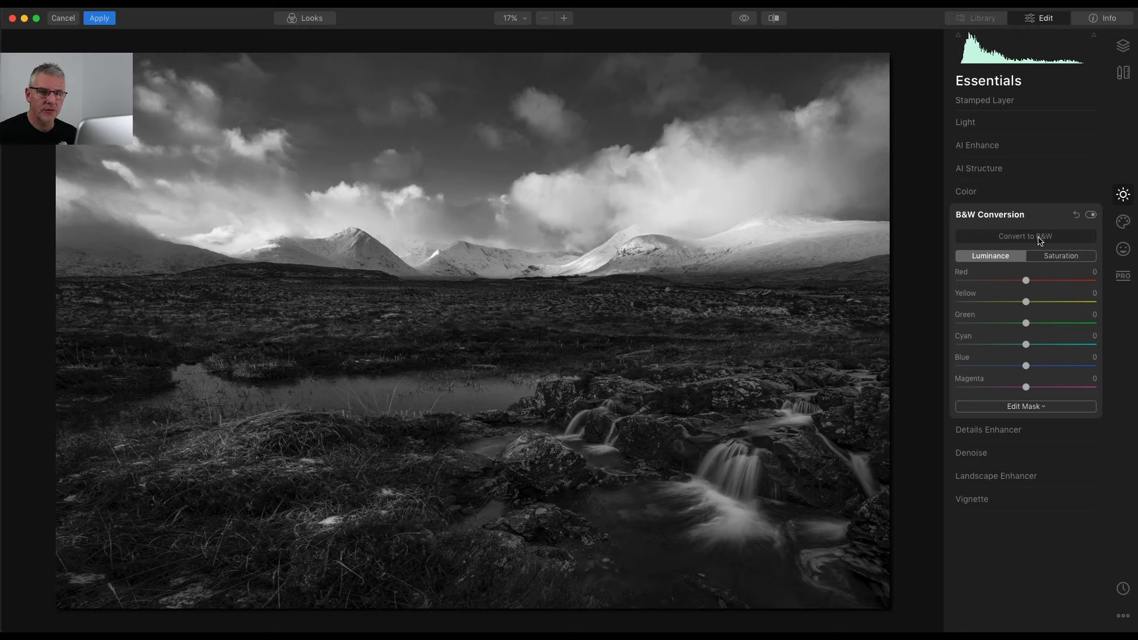
pyautogui.click(1053, 259)
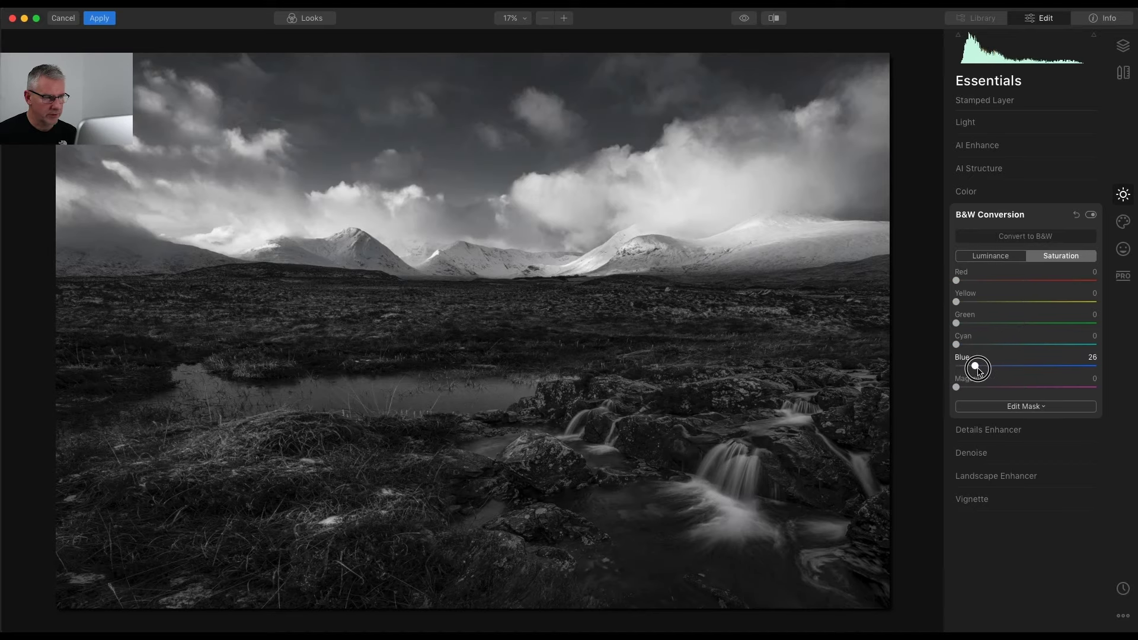
pyautogui.moveTo(1072, 369); pyautogui.dragTo(1083, 369)
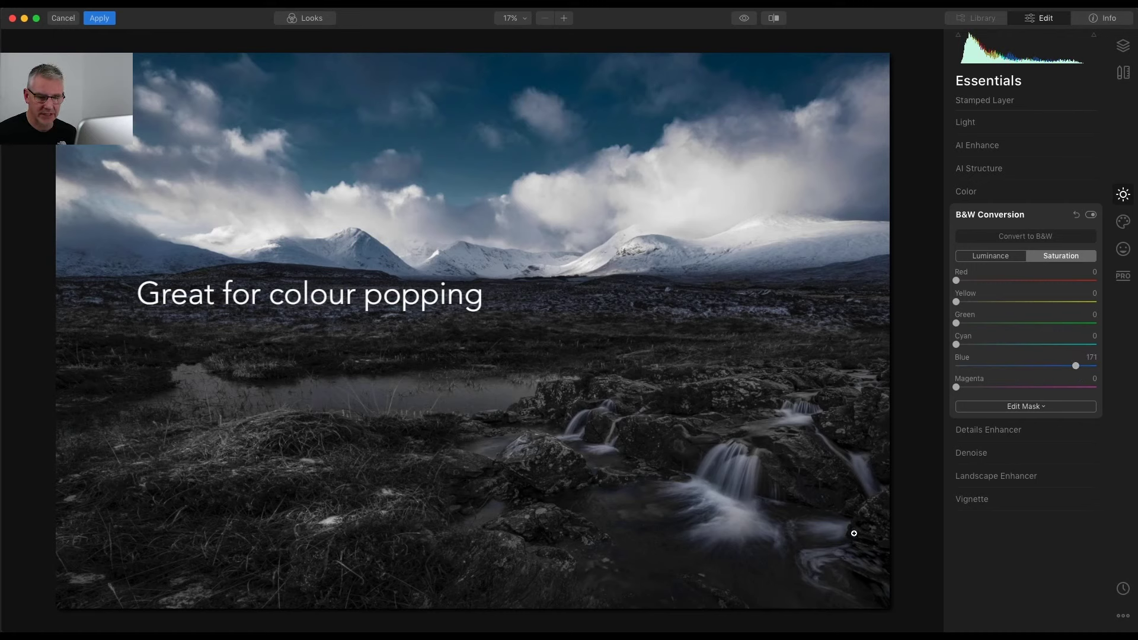
pyautogui.moveTo(1075, 367); pyautogui.dragTo(948, 366)
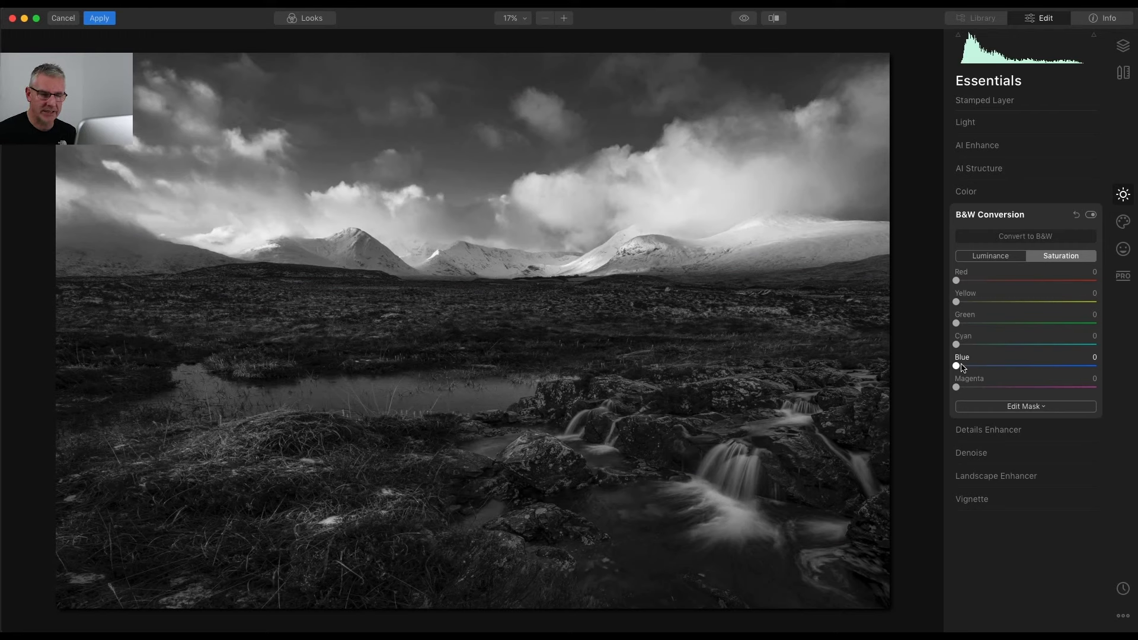
# Create another new stamped layer from the Layers panel
pyautogui.click(1123, 46)
pyautogui.click(1090, 81)
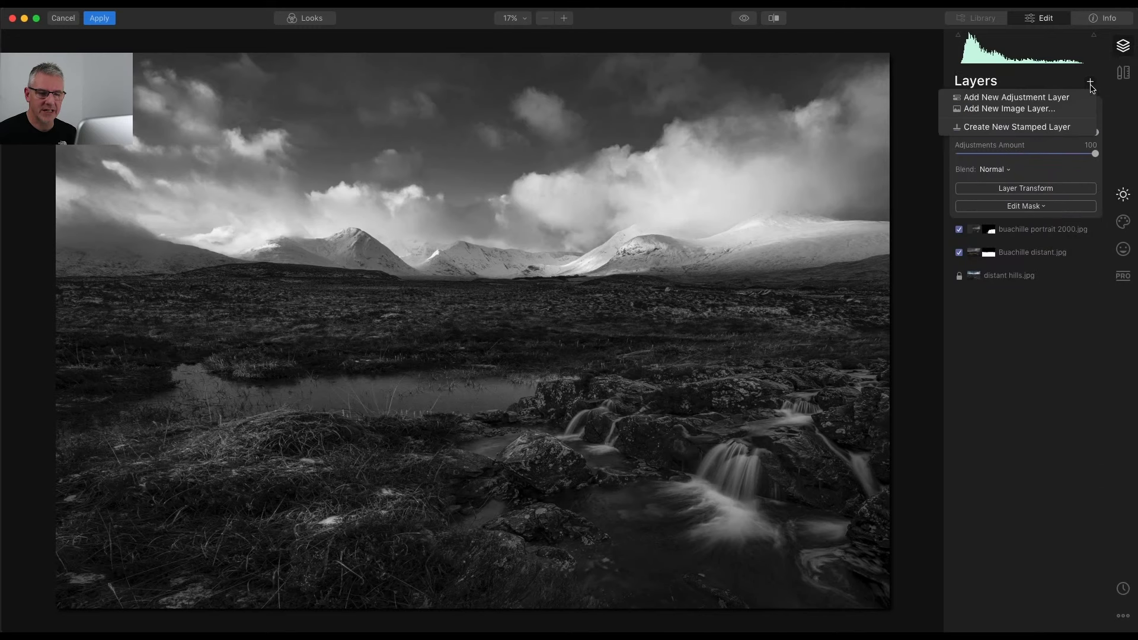
pyautogui.click(1060, 127)
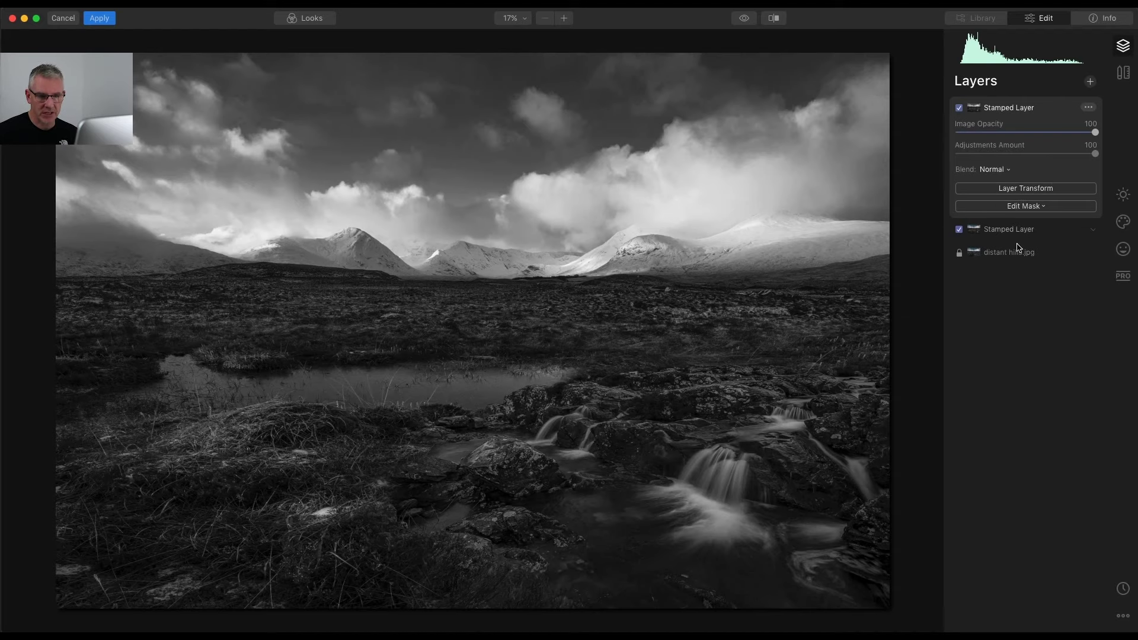
# Delete the extra Stamped Layer and reselect the remaining one
pyautogui.click(1093, 232)
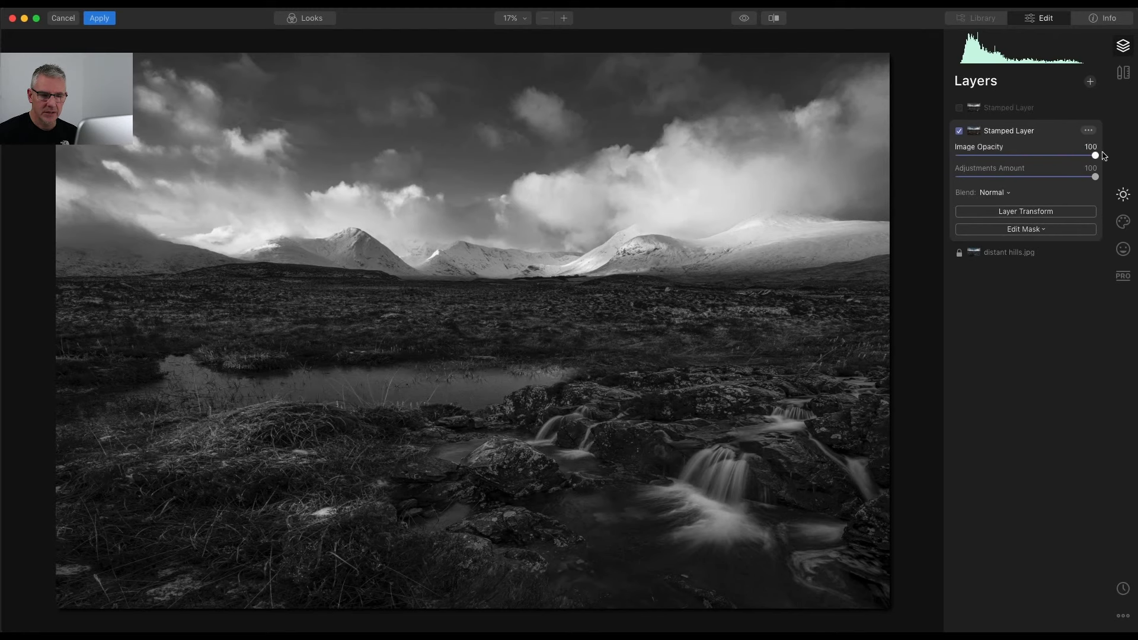
pyautogui.click(1088, 130)
pyautogui.click(1043, 155)
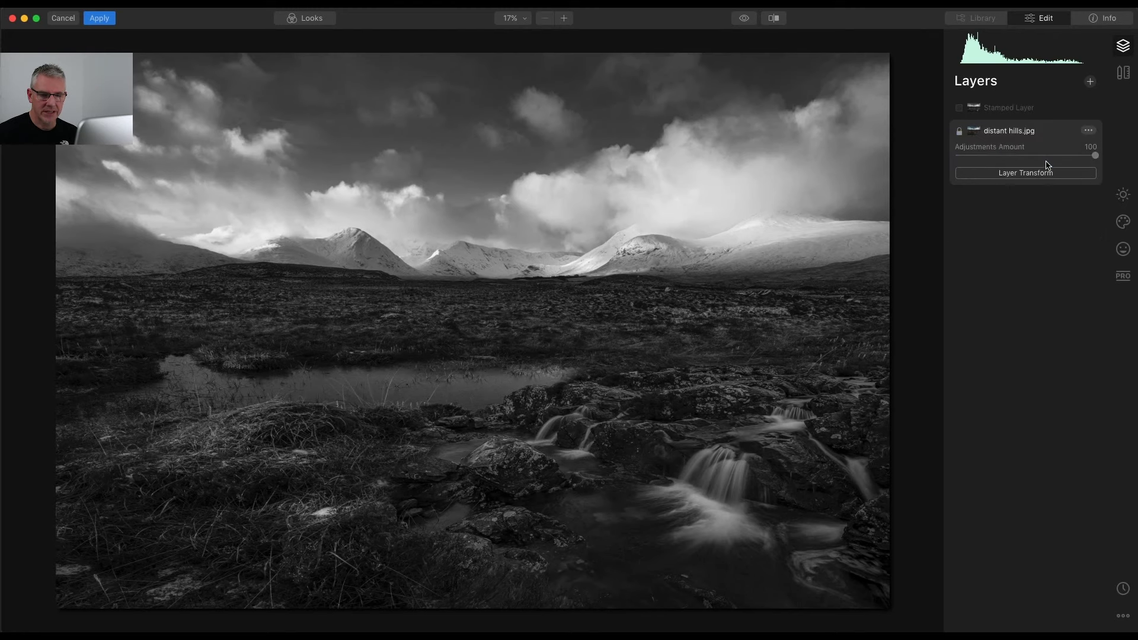
pyautogui.click(1017, 108)
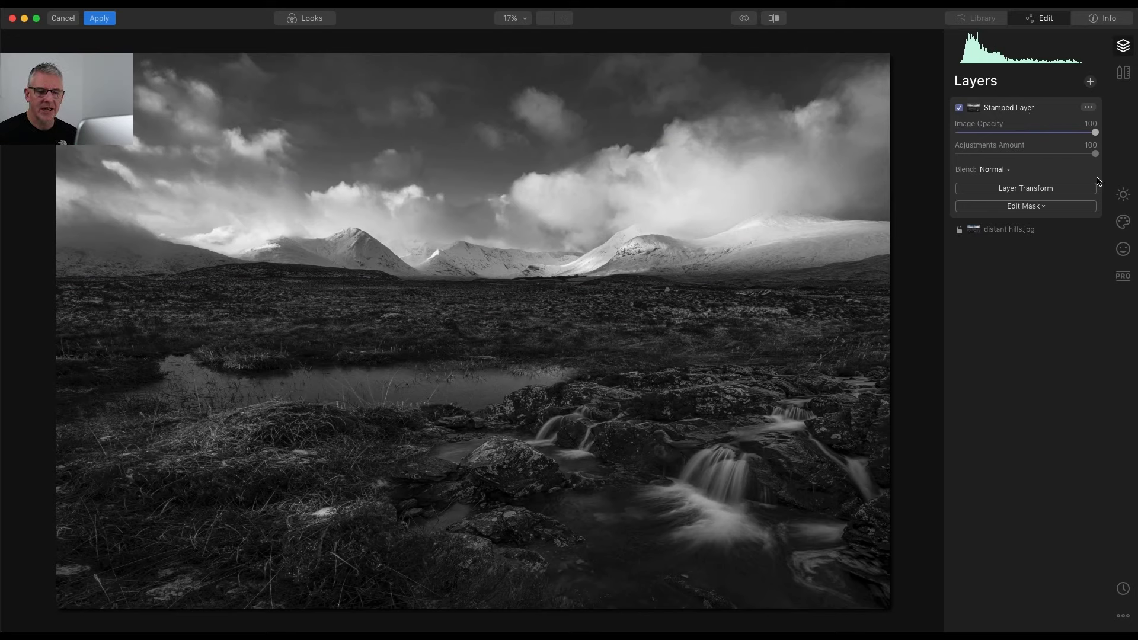
# Set Light Highlights to -36 and Smart Contrast to 16
pyautogui.click(1123, 194)
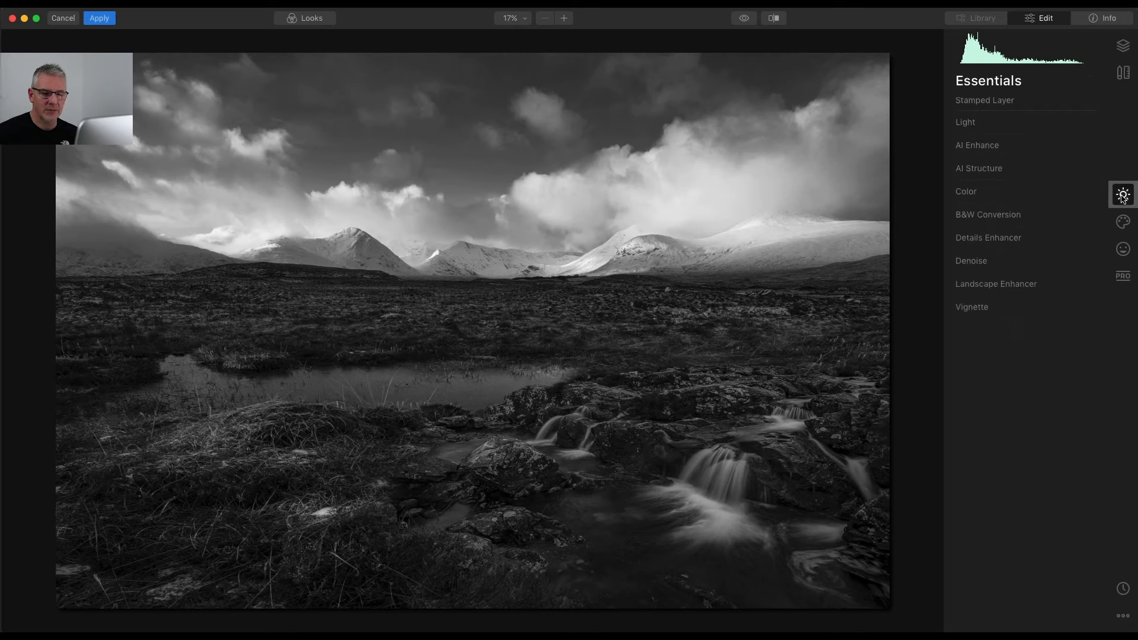
pyautogui.click(972, 125)
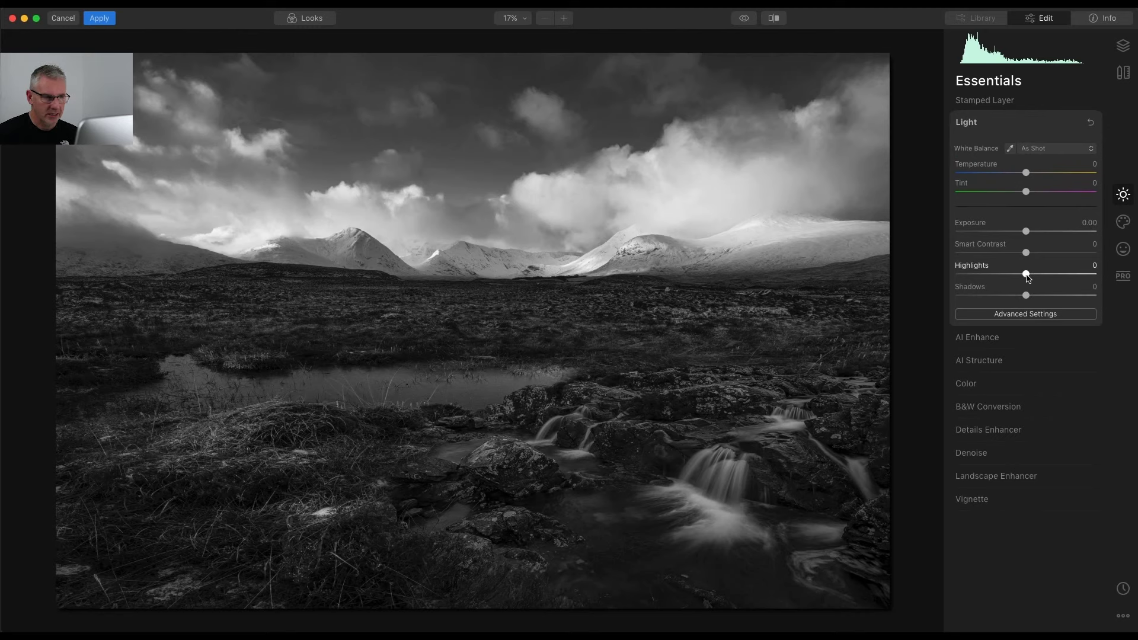
pyautogui.moveTo(1027, 276)
pyautogui.mouseDown()
pyautogui.moveTo(999, 275)
pyautogui.moveTo(1023, 295)
pyautogui.mouseUp()
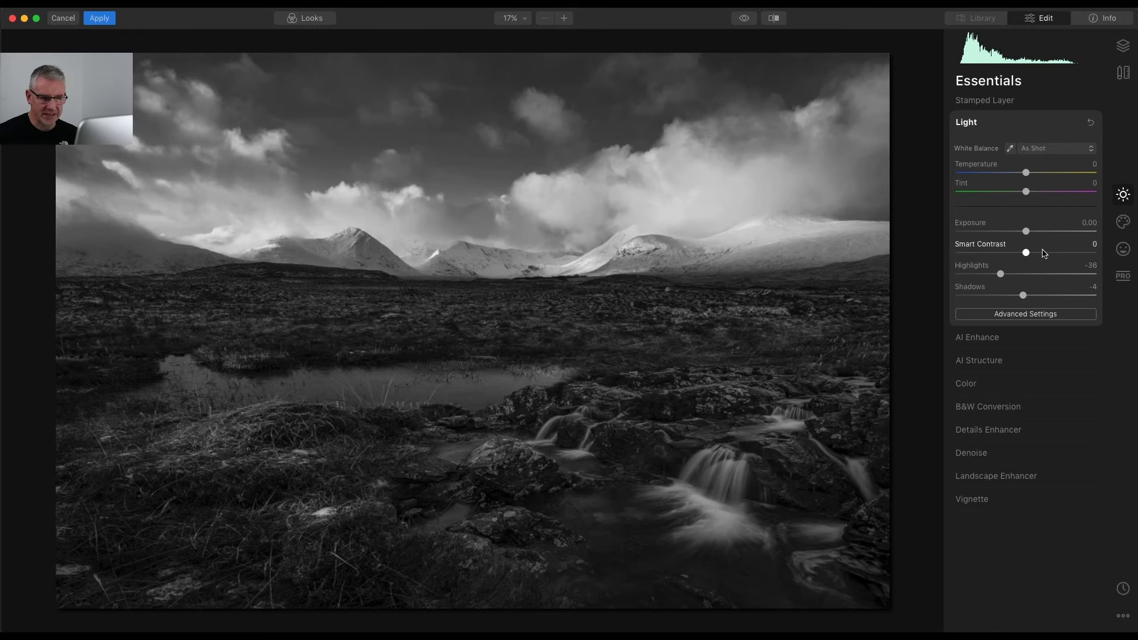
pyautogui.moveTo(1027, 253)
pyautogui.mouseDown()
pyautogui.moveTo(1059, 254)
pyautogui.moveTo(1039, 254)
pyautogui.mouseUp()
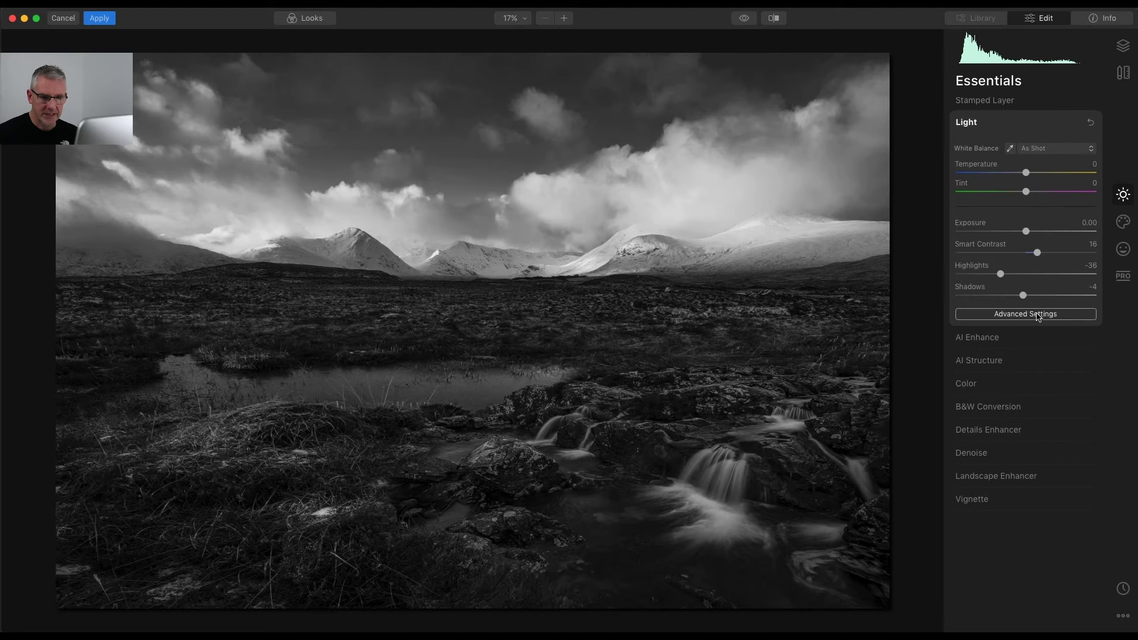
# Set AI Accent to 11 and raise AI Sky Enhancer to 43
pyautogui.click(977, 126)
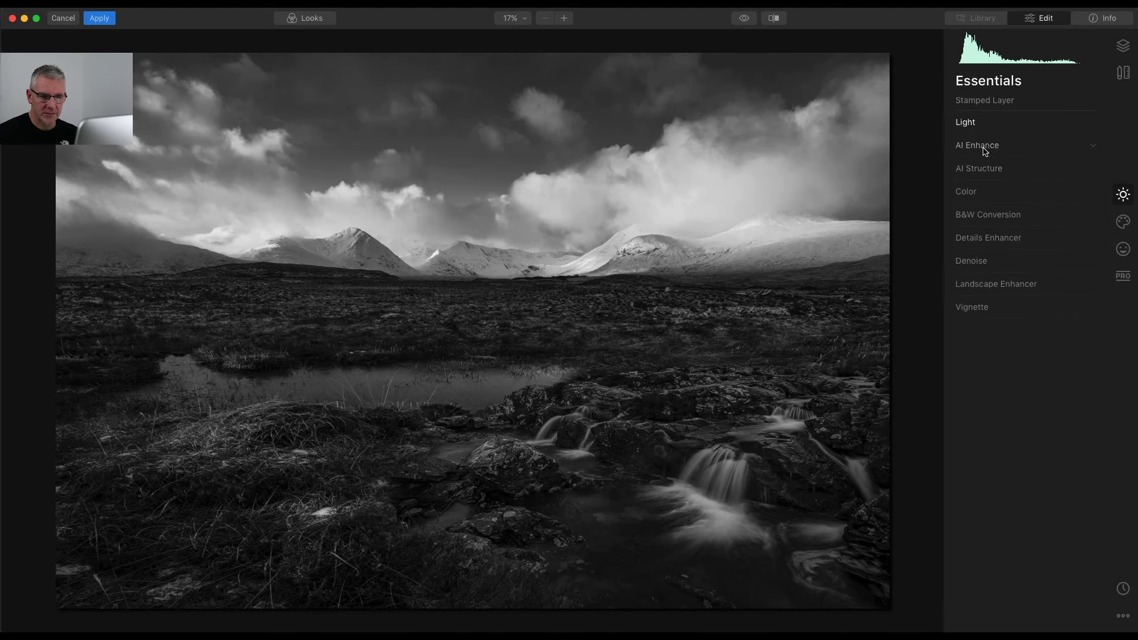
pyautogui.click(983, 148)
pyautogui.moveTo(958, 178); pyautogui.dragTo(976, 181)
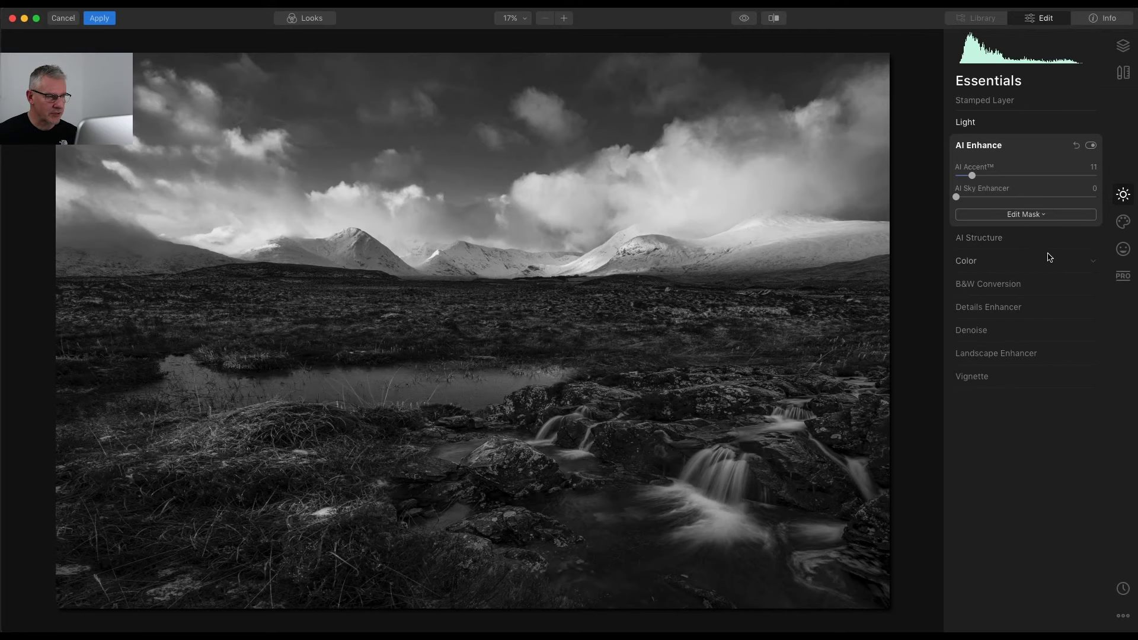
pyautogui.moveTo(956, 197); pyautogui.dragTo(1019, 202)
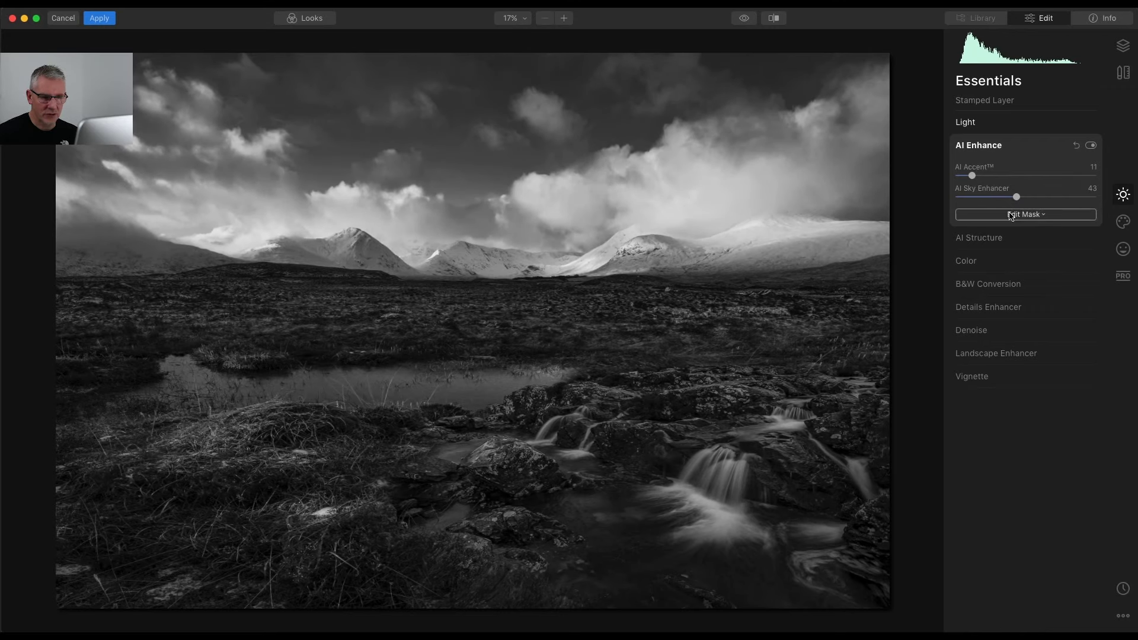
pyautogui.click(990, 238)
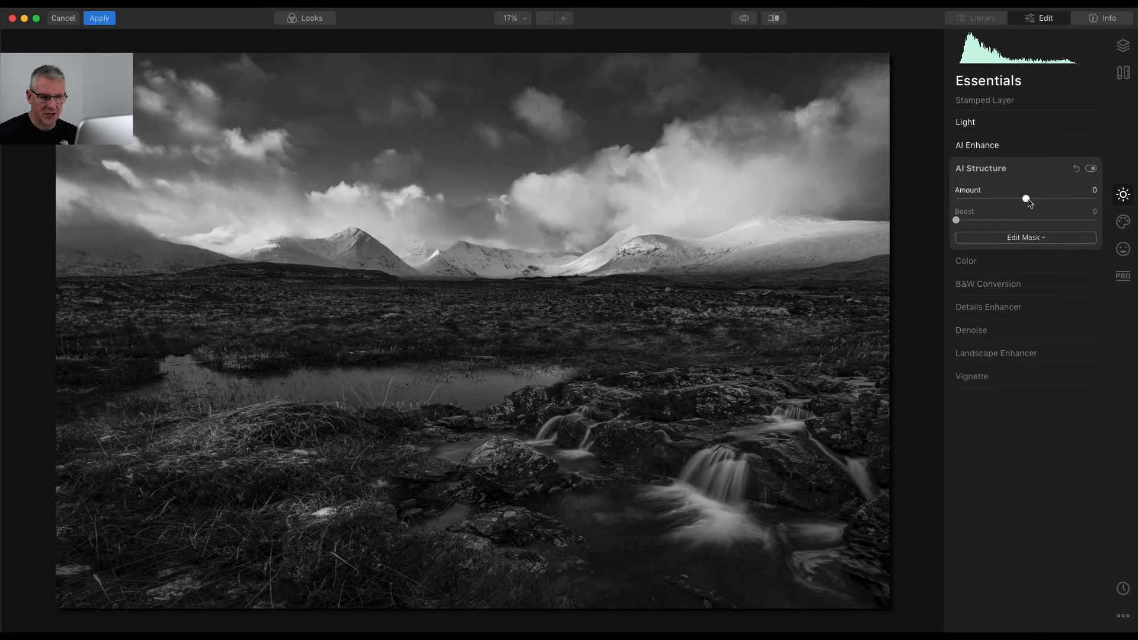
# Set AI Structure Amount to 22 and lower Highlights further to -56
pyautogui.moveTo(1026, 199); pyautogui.dragTo(1041, 202)
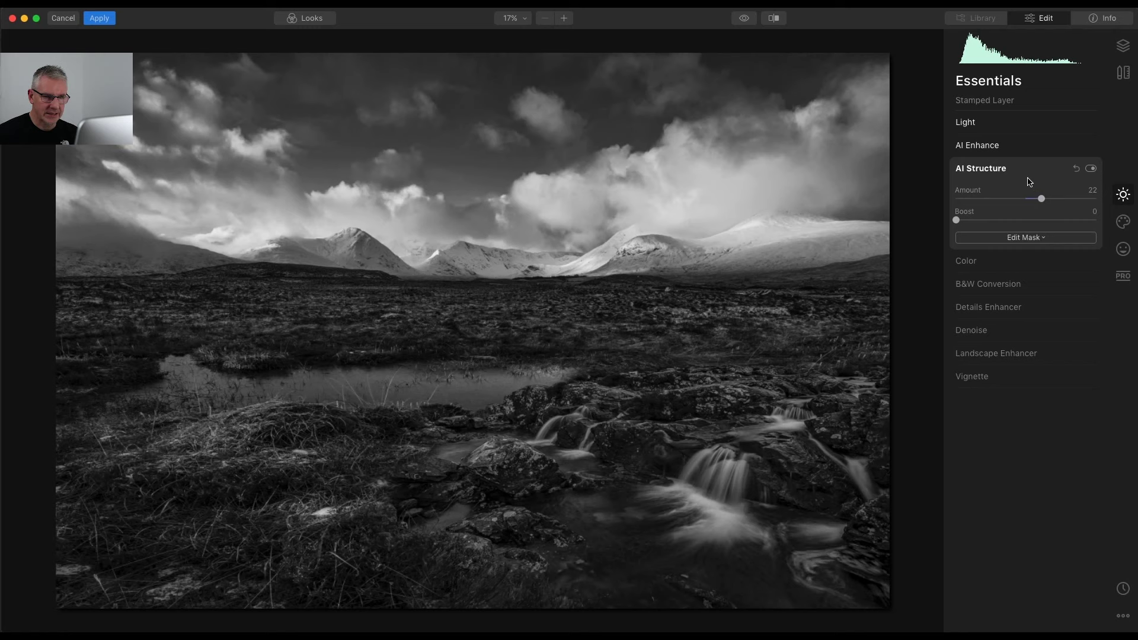
pyautogui.click(972, 123)
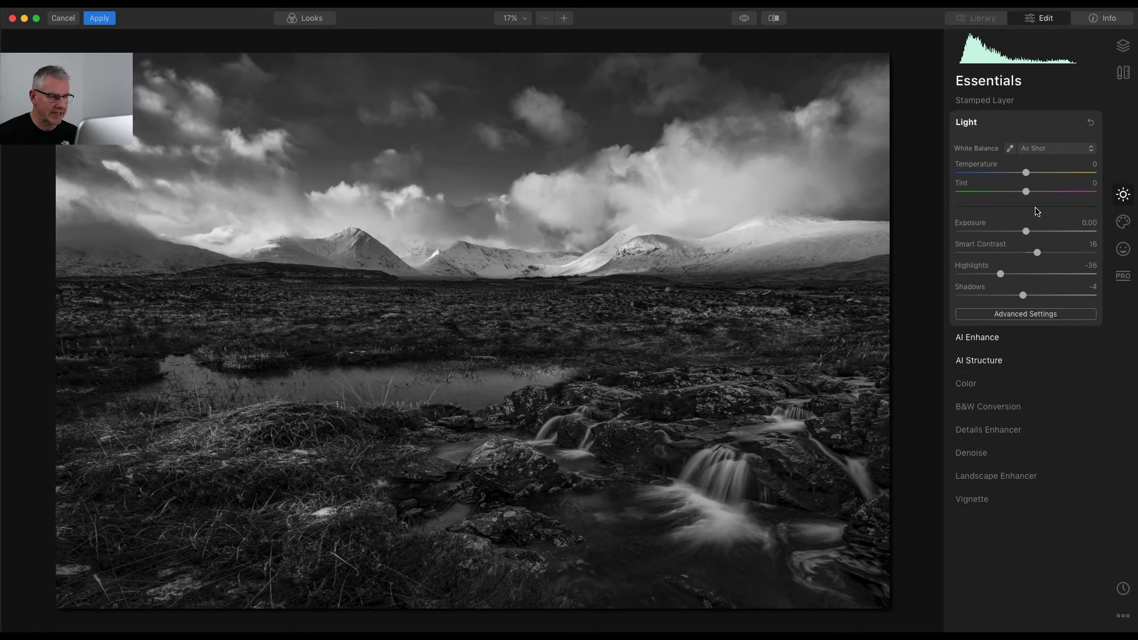
pyautogui.moveTo(1000, 274); pyautogui.dragTo(987, 275)
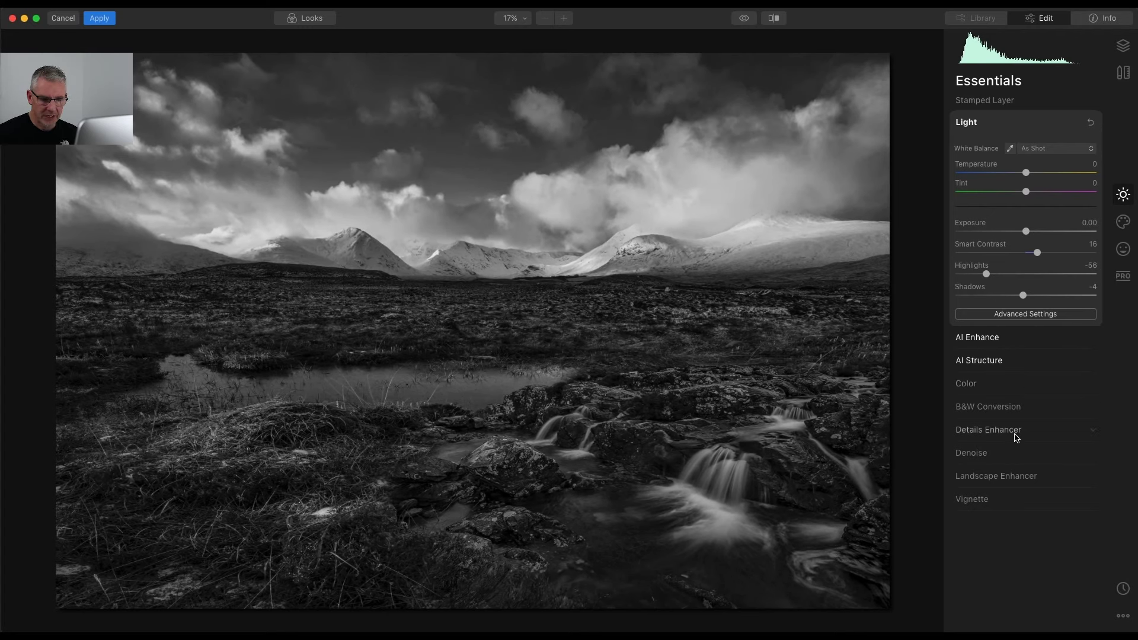
# Set Details Enhancer Small Details to 5
pyautogui.click(988, 430)
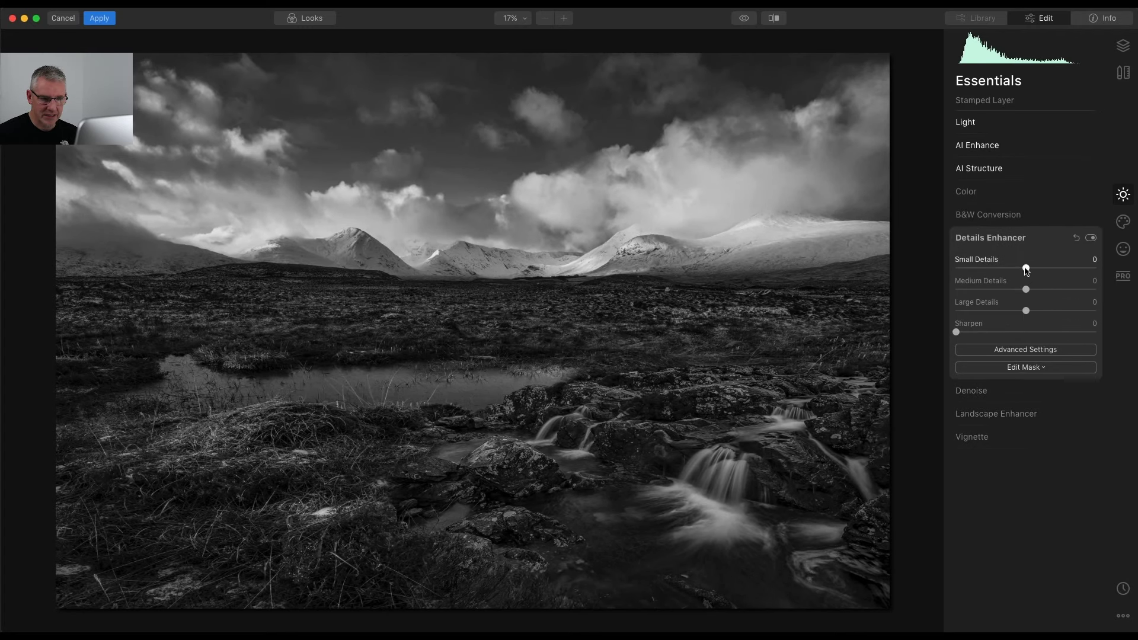
pyautogui.moveTo(1026, 268); pyautogui.dragTo(1030, 271)
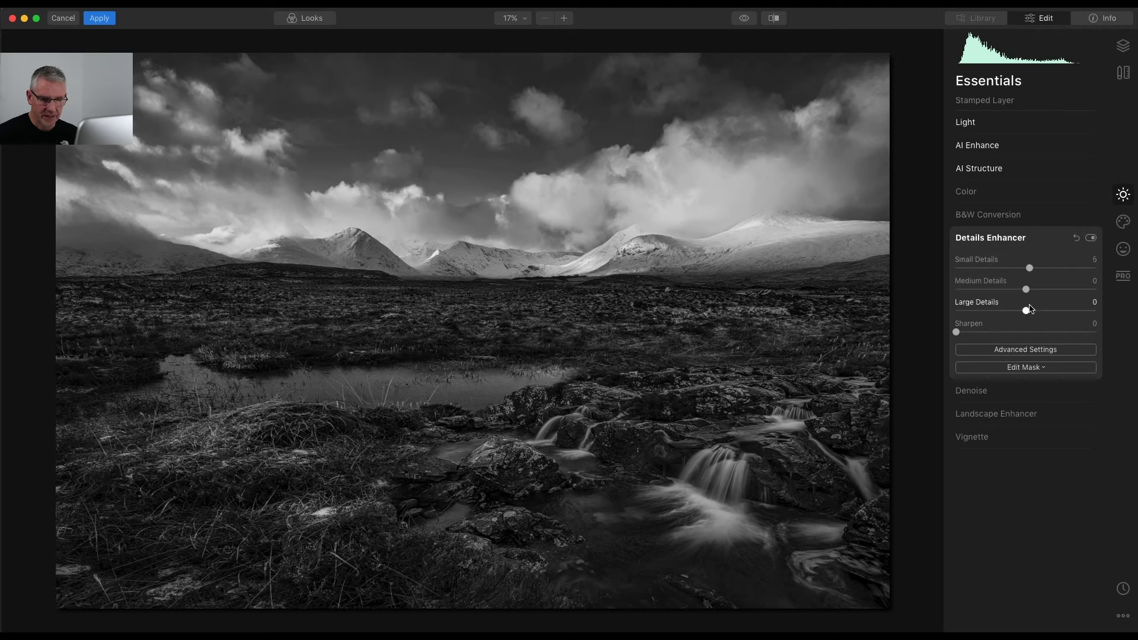
pyautogui.click(1124, 224)
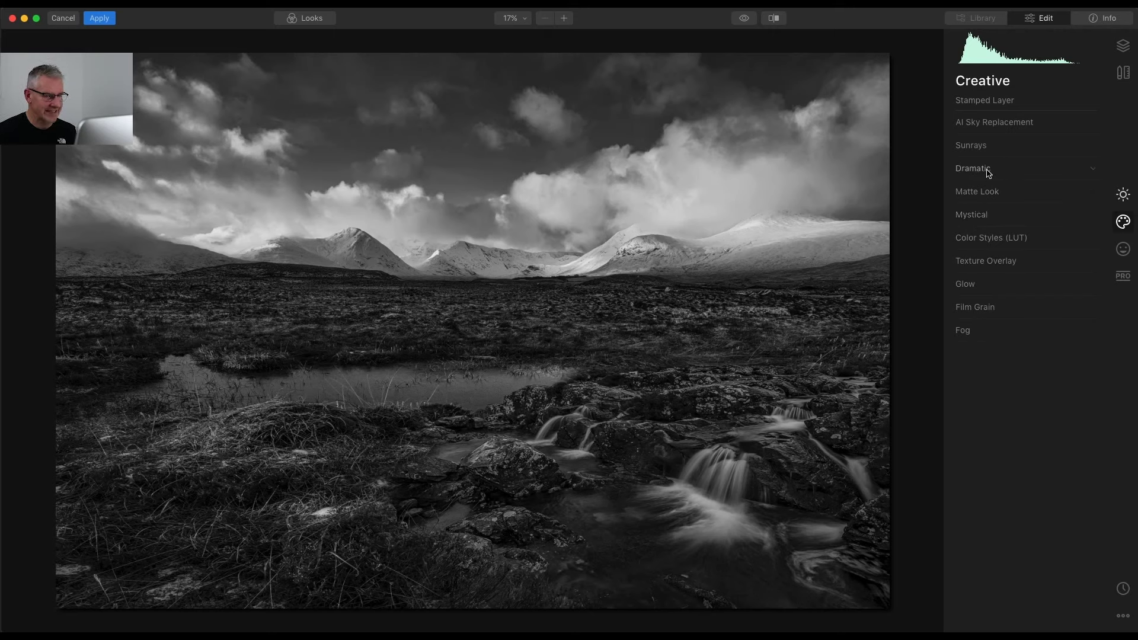
# Apply a subtle Orton Effect glow at Amount 14 from the Portrait tools
pyautogui.click(1120, 252)
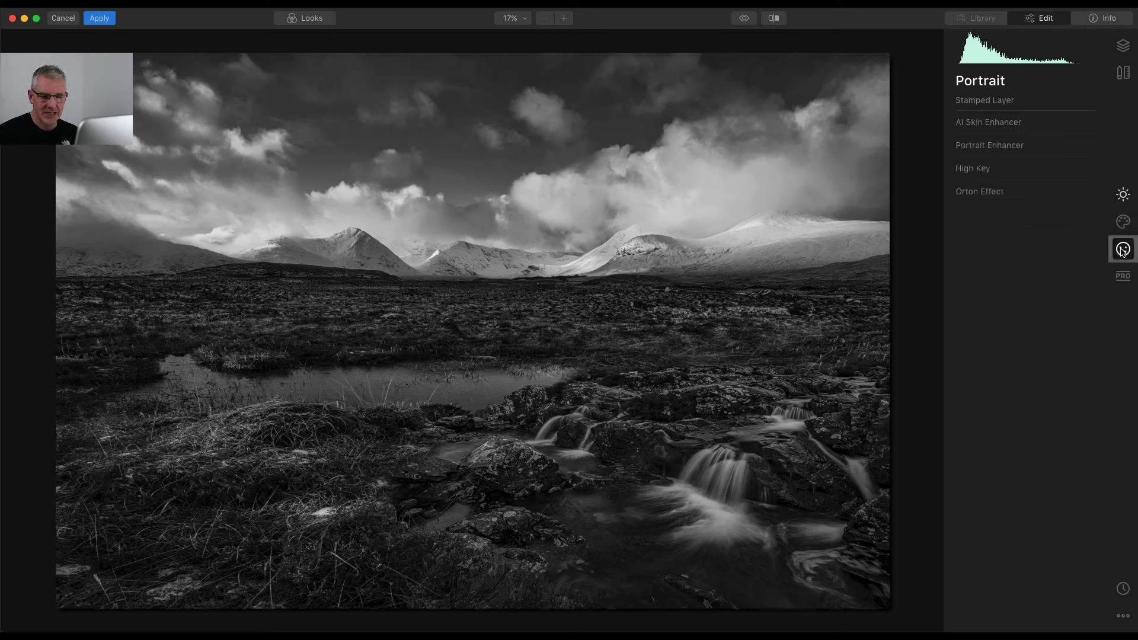
pyautogui.click(979, 194)
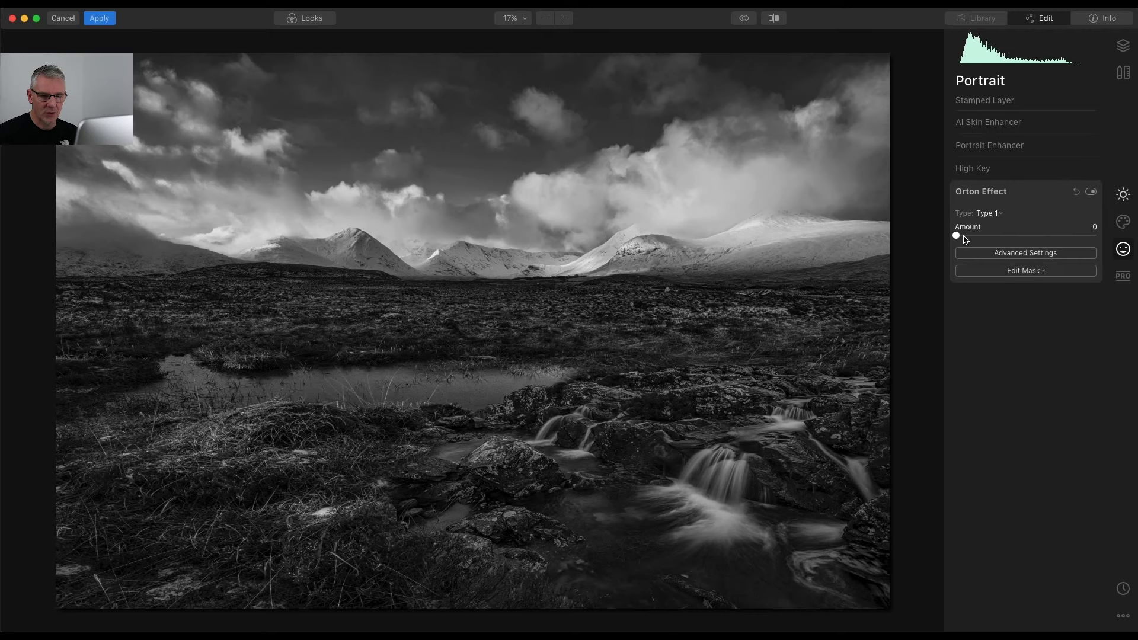
pyautogui.moveTo(956, 235); pyautogui.dragTo(978, 239)
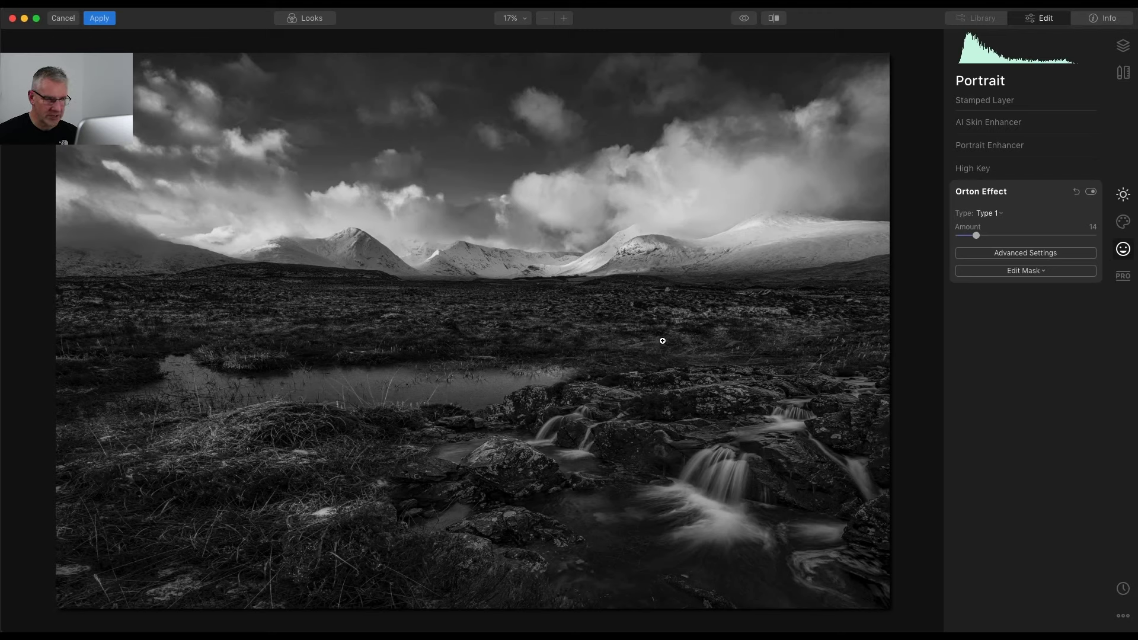
# Add a new adjustment layer and expand Dodge & Burn in the Professional tools
pyautogui.click(1125, 46)
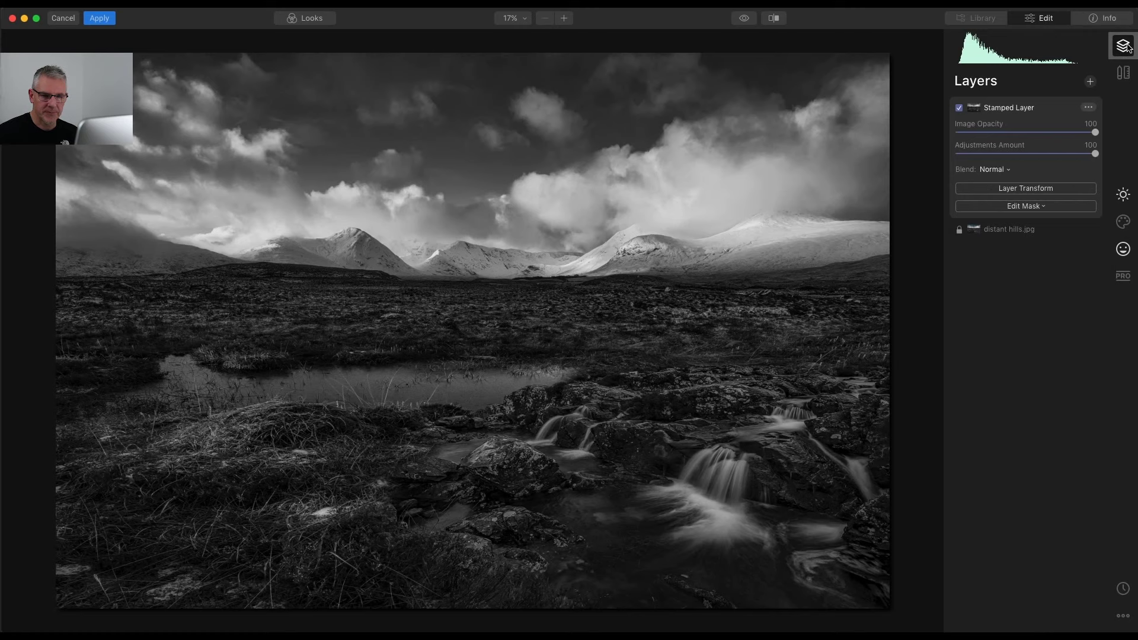
pyautogui.click(1092, 83)
pyautogui.click(1075, 97)
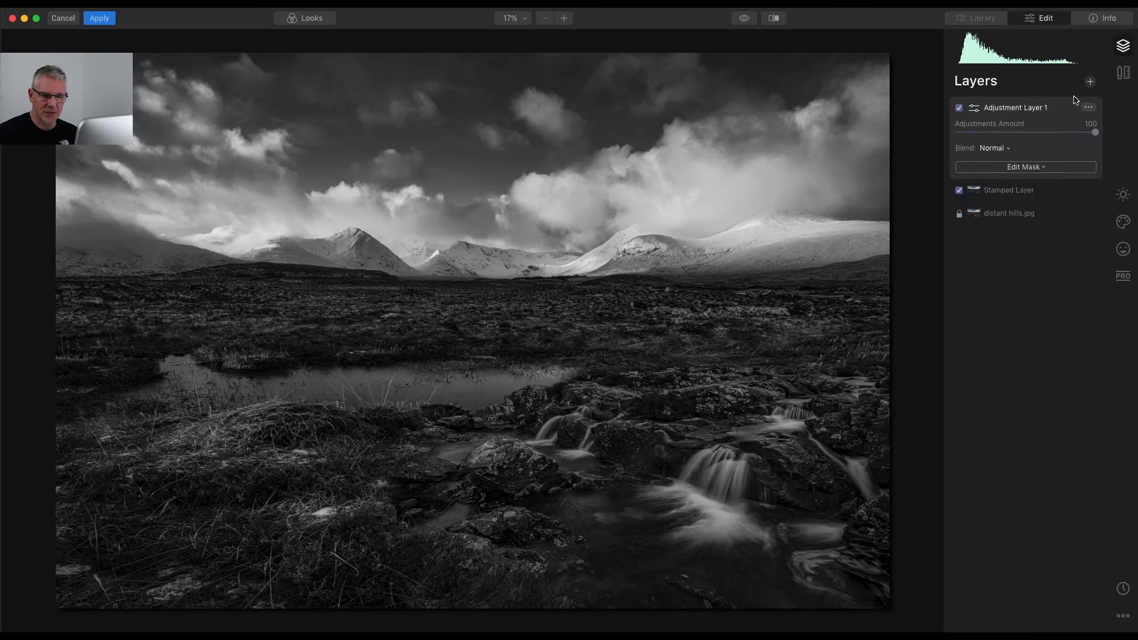
pyautogui.click(1123, 275)
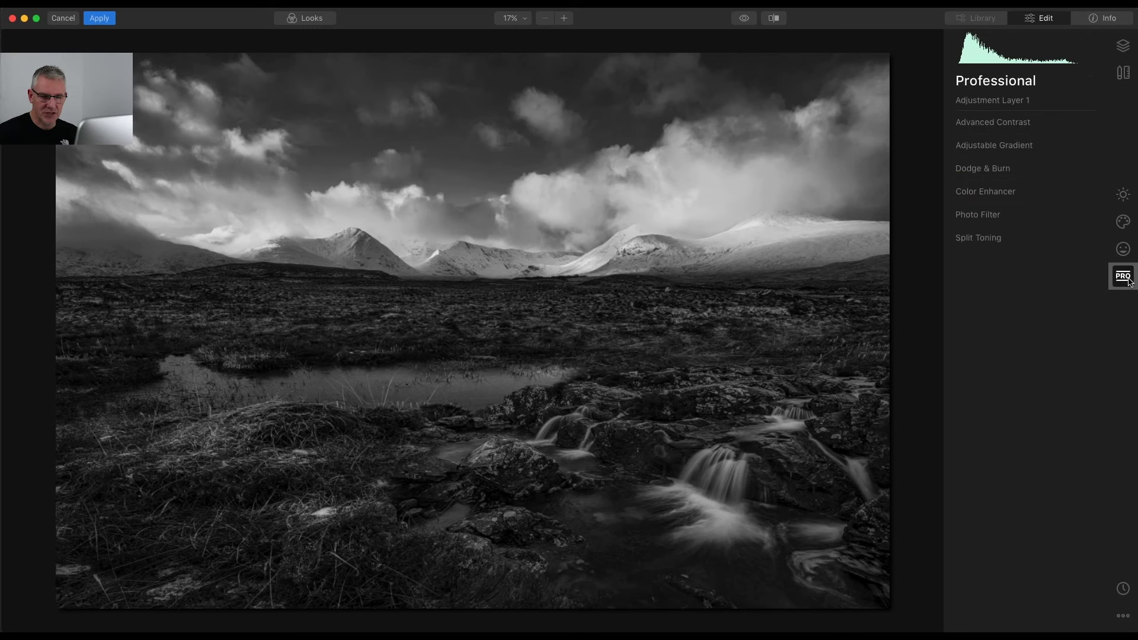
pyautogui.click(1000, 171)
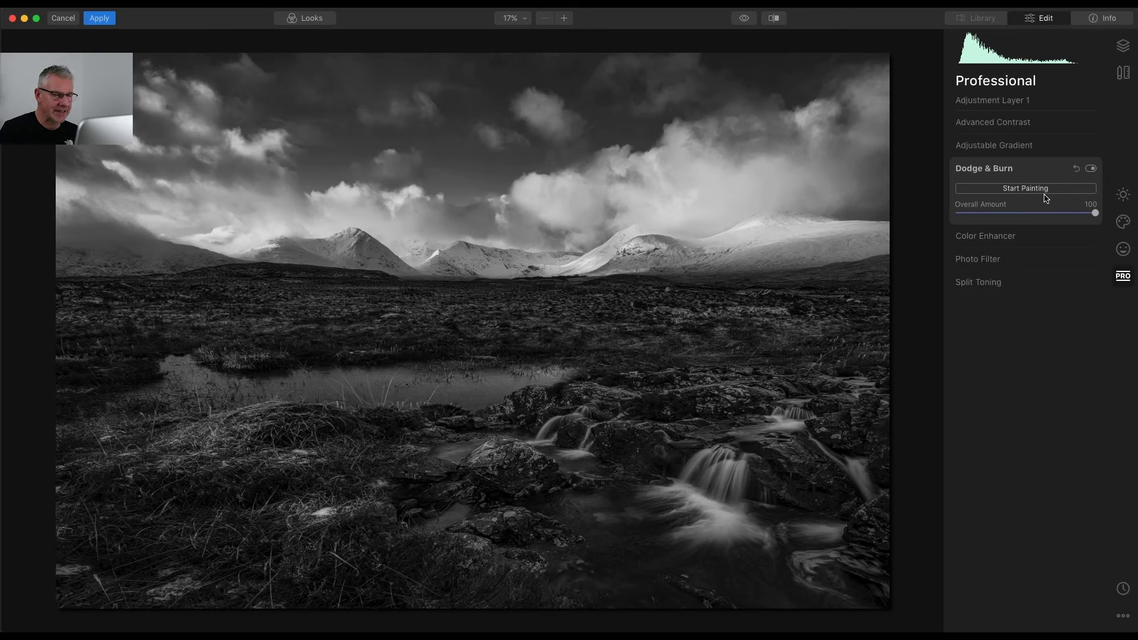
# Paint with the Lighten brush over the pond, grass beside the rocks and waterfall rocks, resizing as needed
pyautogui.click(1026, 189)
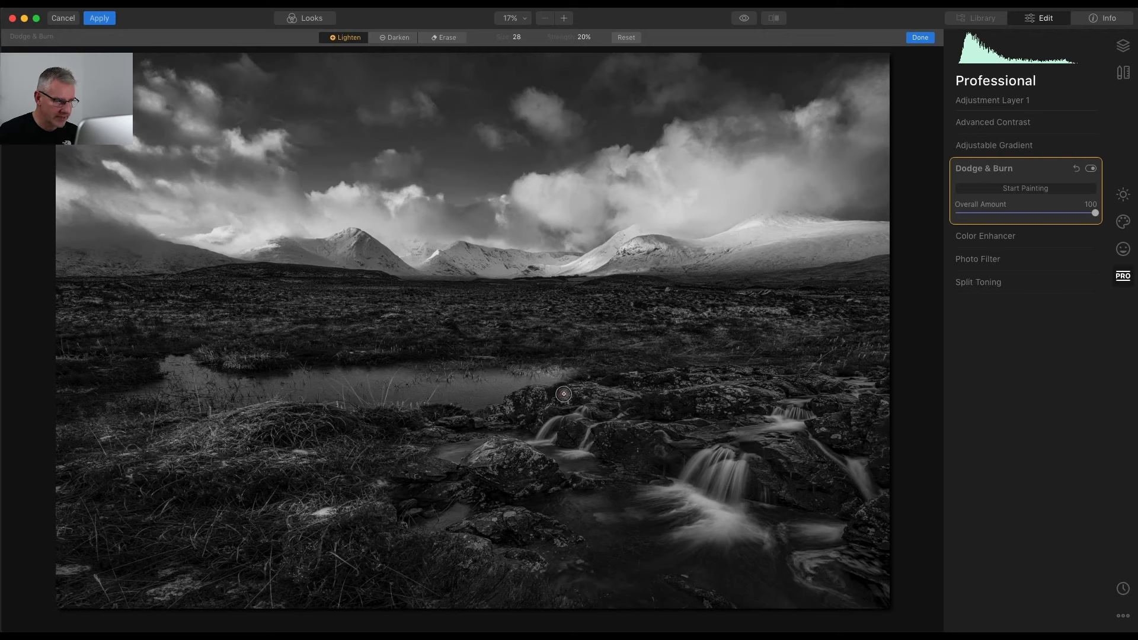
pyautogui.press(']')
pyautogui.press(']')
pyautogui.press(']')
pyautogui.press(']')
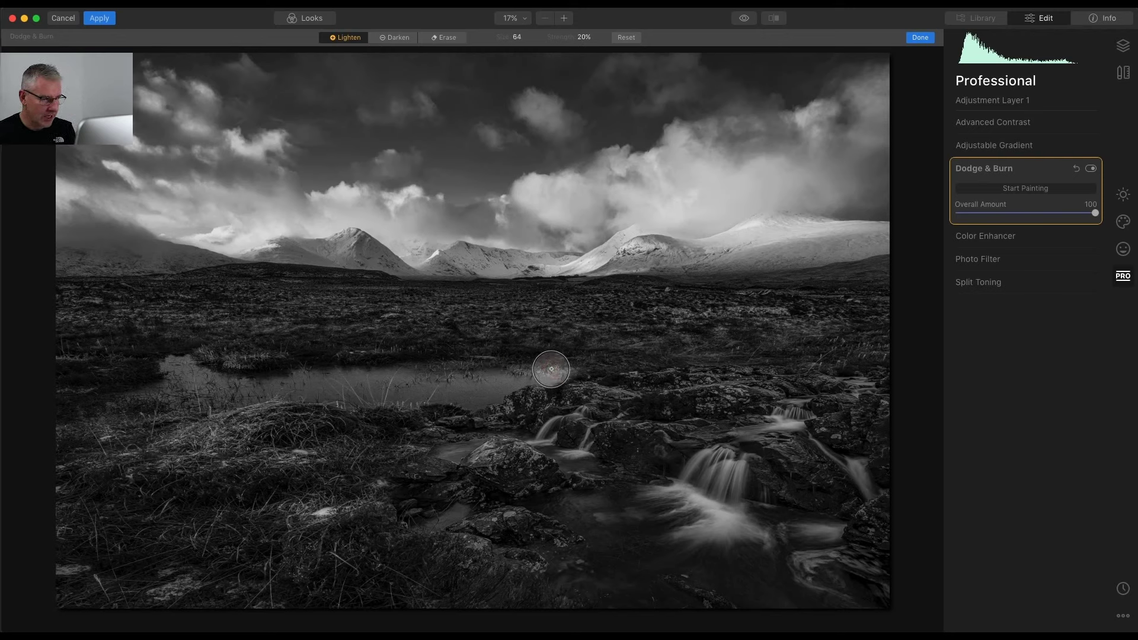
pyautogui.moveTo(551, 368)
pyautogui.mouseDown()
pyautogui.moveTo(173, 373)
pyautogui.moveTo(318, 392)
pyautogui.moveTo(527, 383)
pyautogui.moveTo(291, 378)
pyautogui.moveTo(89, 402)
pyautogui.moveTo(537, 459)
pyautogui.moveTo(729, 559)
pyautogui.moveTo(726, 455)
pyautogui.moveTo(707, 517)
pyautogui.moveTo(541, 503)
pyautogui.moveTo(387, 454)
pyautogui.moveTo(277, 444)
pyautogui.moveTo(261, 419)
pyautogui.mouseUp()
pyautogui.press('[')
pyautogui.press('[')
pyautogui.press('[')
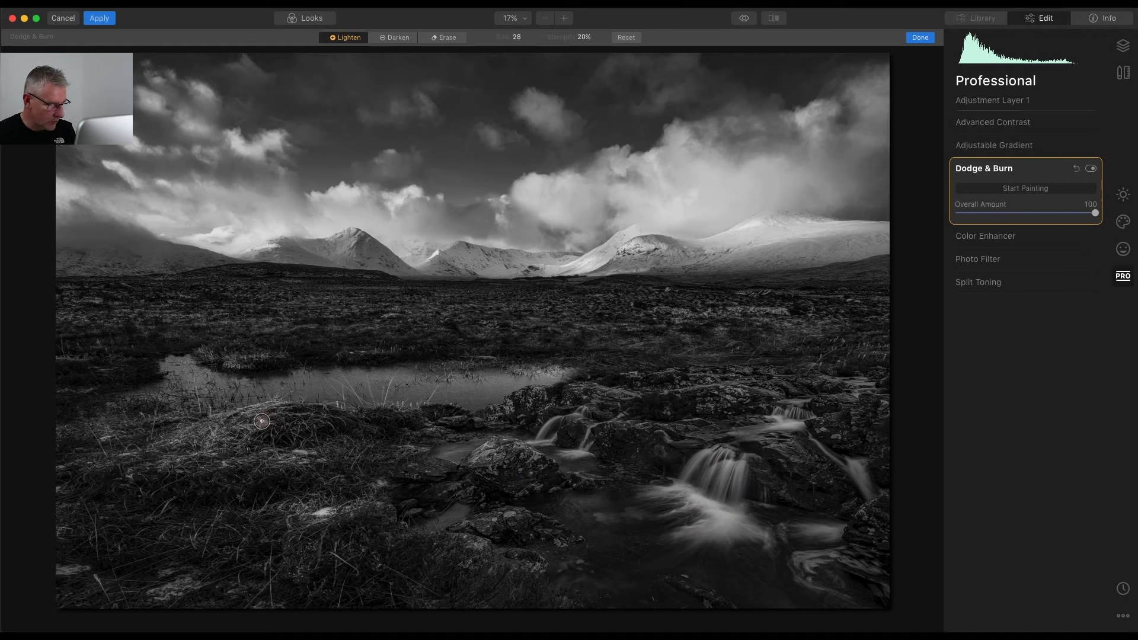
pyautogui.moveTo(370, 505)
pyautogui.mouseDown()
pyautogui.moveTo(292, 516)
pyautogui.moveTo(335, 513)
pyautogui.mouseUp()
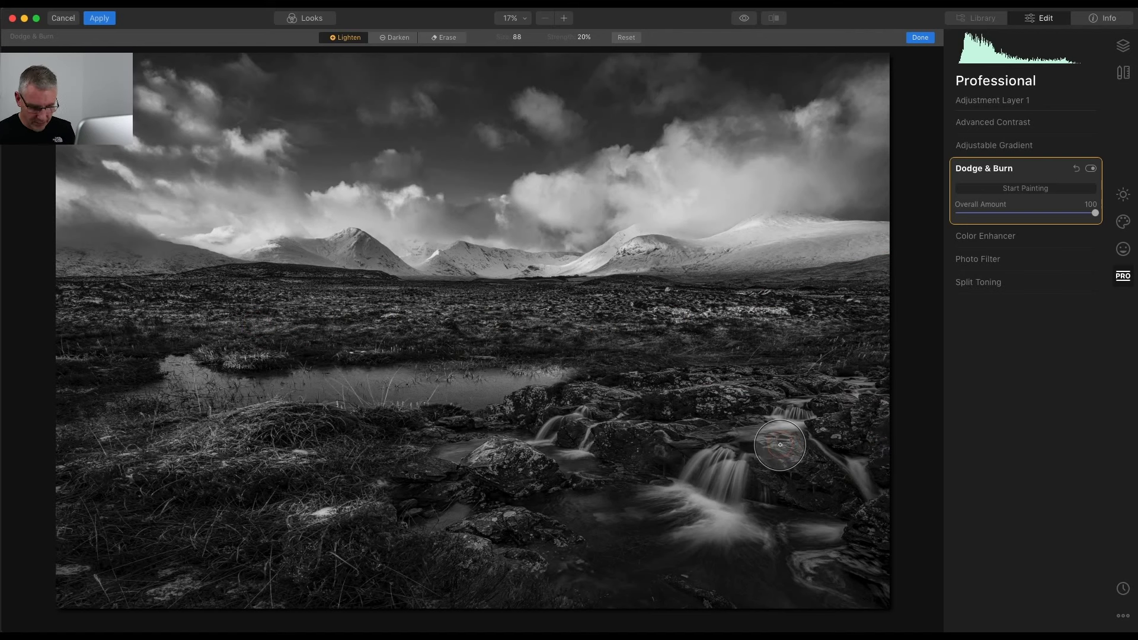
pyautogui.press('[')
pyautogui.press('[')
pyautogui.press('[')
pyautogui.moveTo(771, 447); pyautogui.dragTo(821, 481)
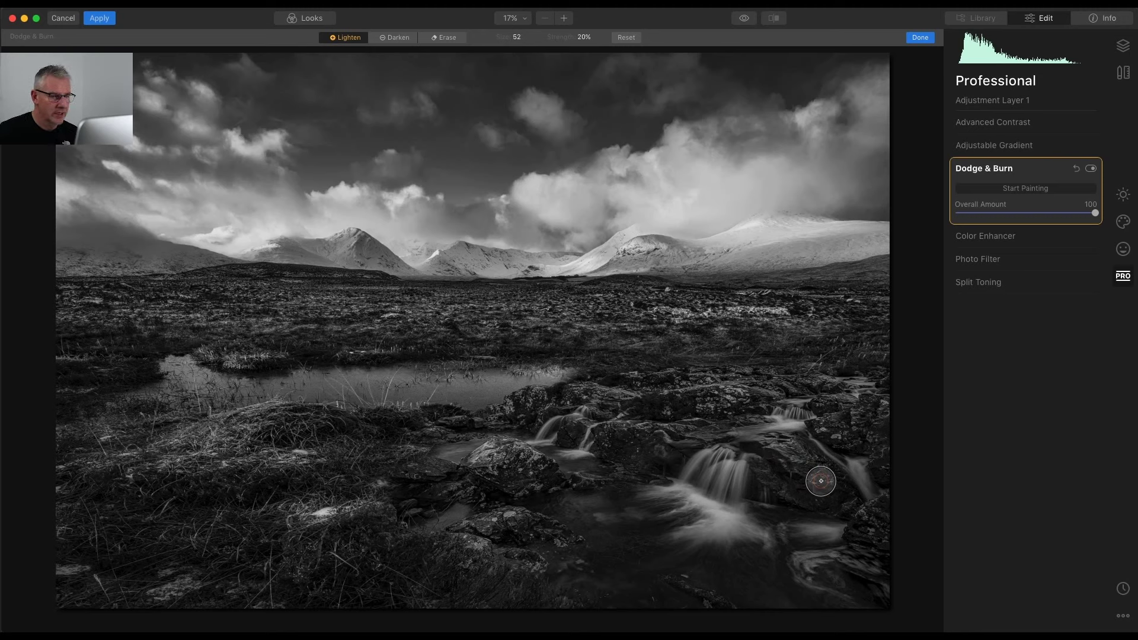
# Switch the brush to Darken and raise the Overall Amount to 91
pyautogui.click(391, 38)
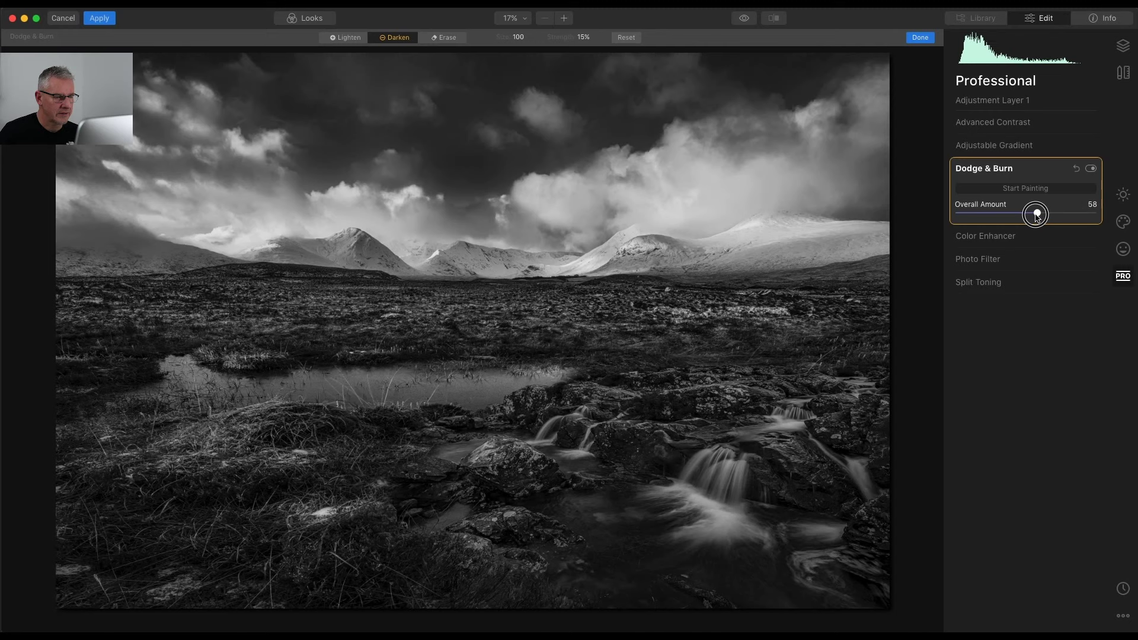
pyautogui.moveTo(1037, 216); pyautogui.dragTo(1053, 216)
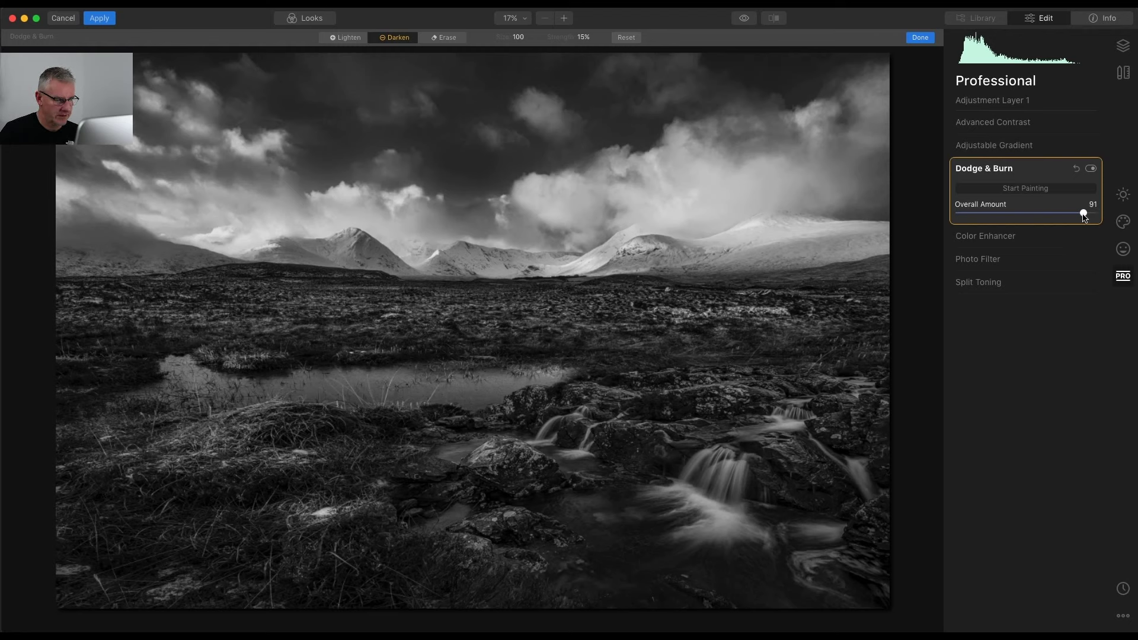
# Finish painting and sweep the before/after split divider across the photo
pyautogui.click(773, 18)
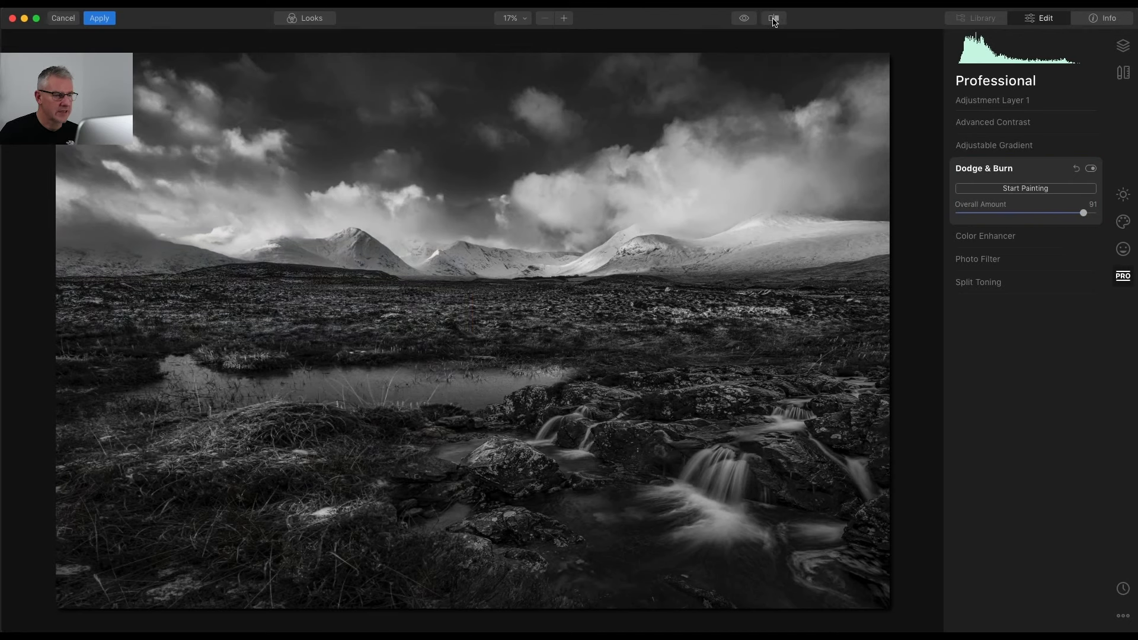
pyautogui.moveTo(470, 274); pyautogui.dragTo(76, 248)
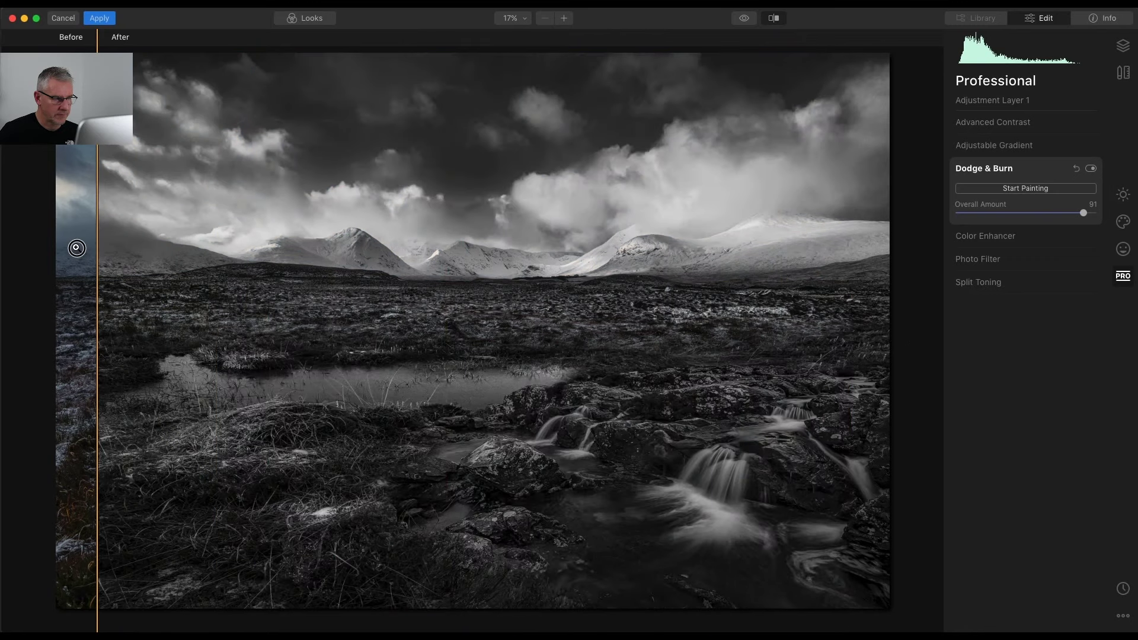